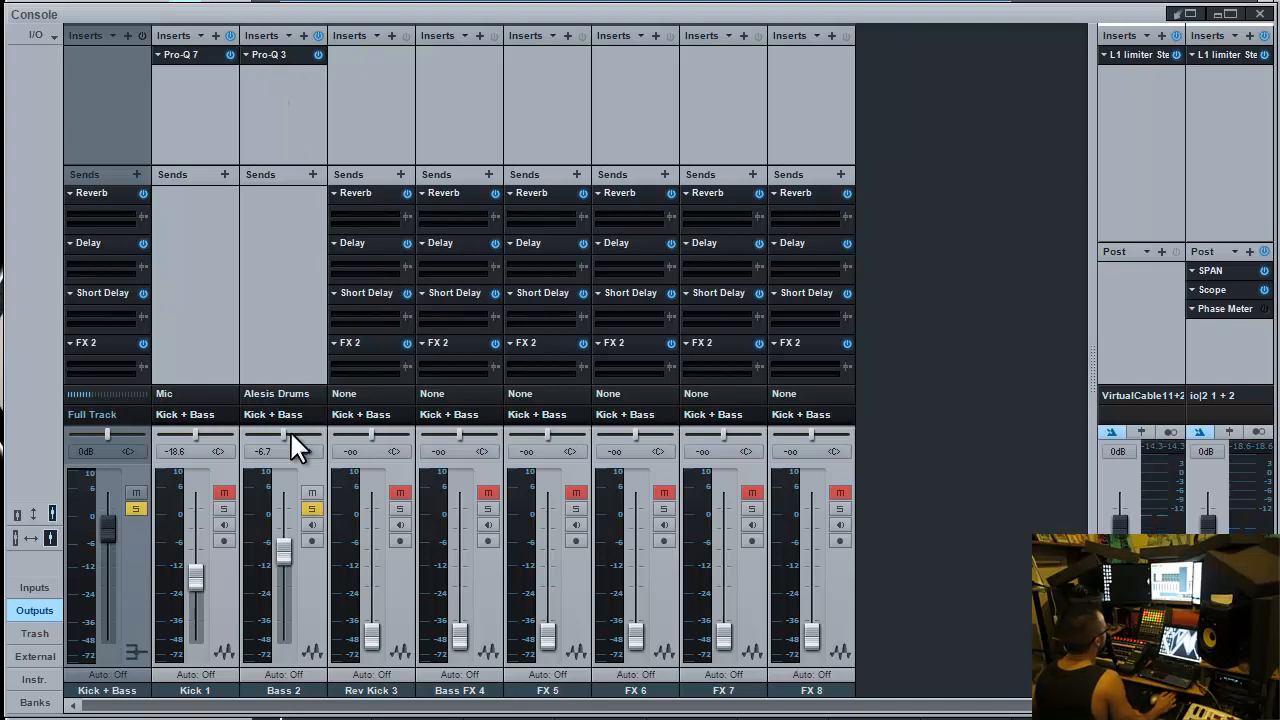
- Clear the Bass 2 solo and open the main output's Scope, placing its whole window within view over the mixer
{"action": "left_click", "coordinate": [312, 509]}
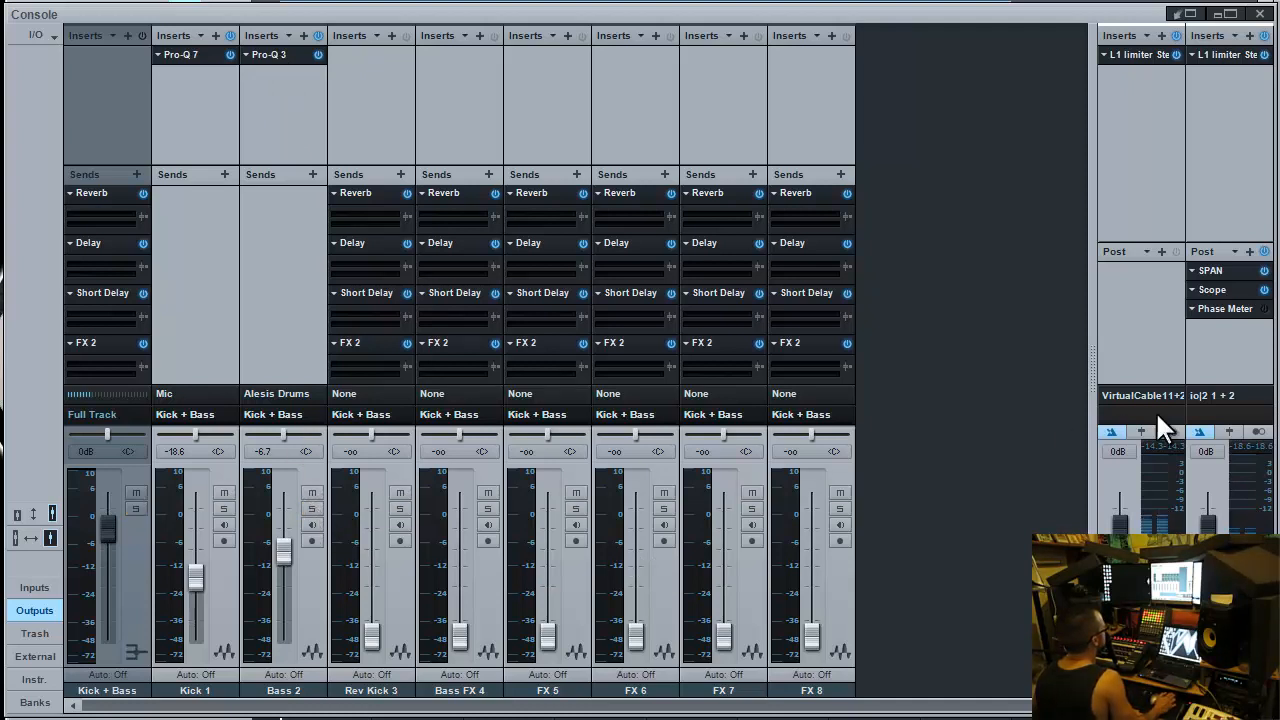
{"action": "left_click", "coordinate": [1222, 291]}
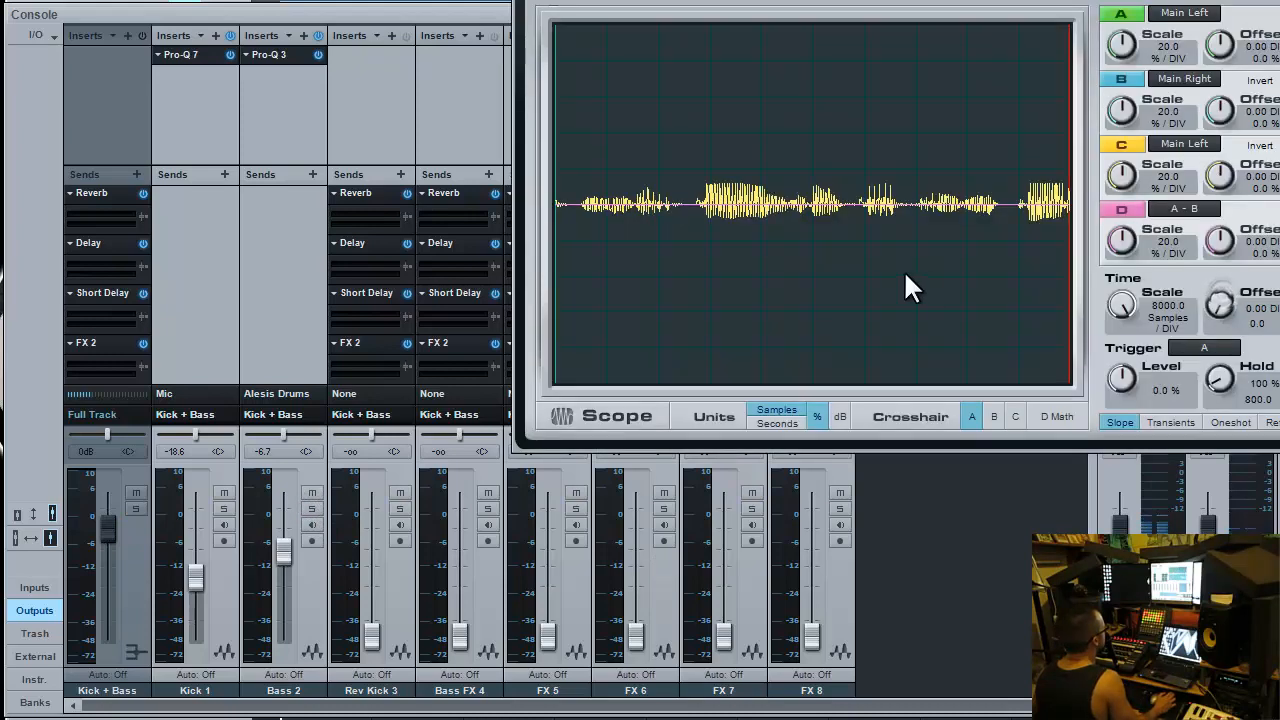
{"action": "left_click_drag", "start_coordinate": [972, 0], "coordinate": [812, 101]}
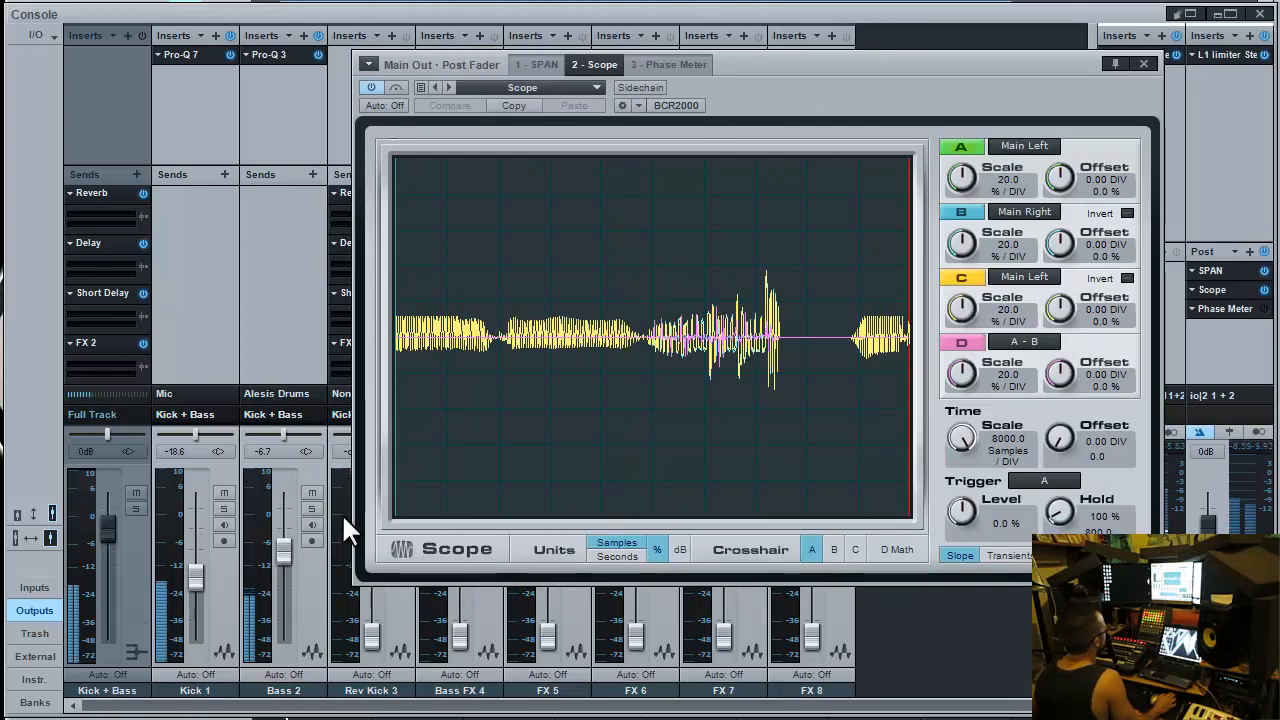
- Solo Bass 2, temporarily soloing Kick 1 with it to compare the bass alone and the pair on the Scope
{"action": "left_click", "coordinate": [310, 509]}
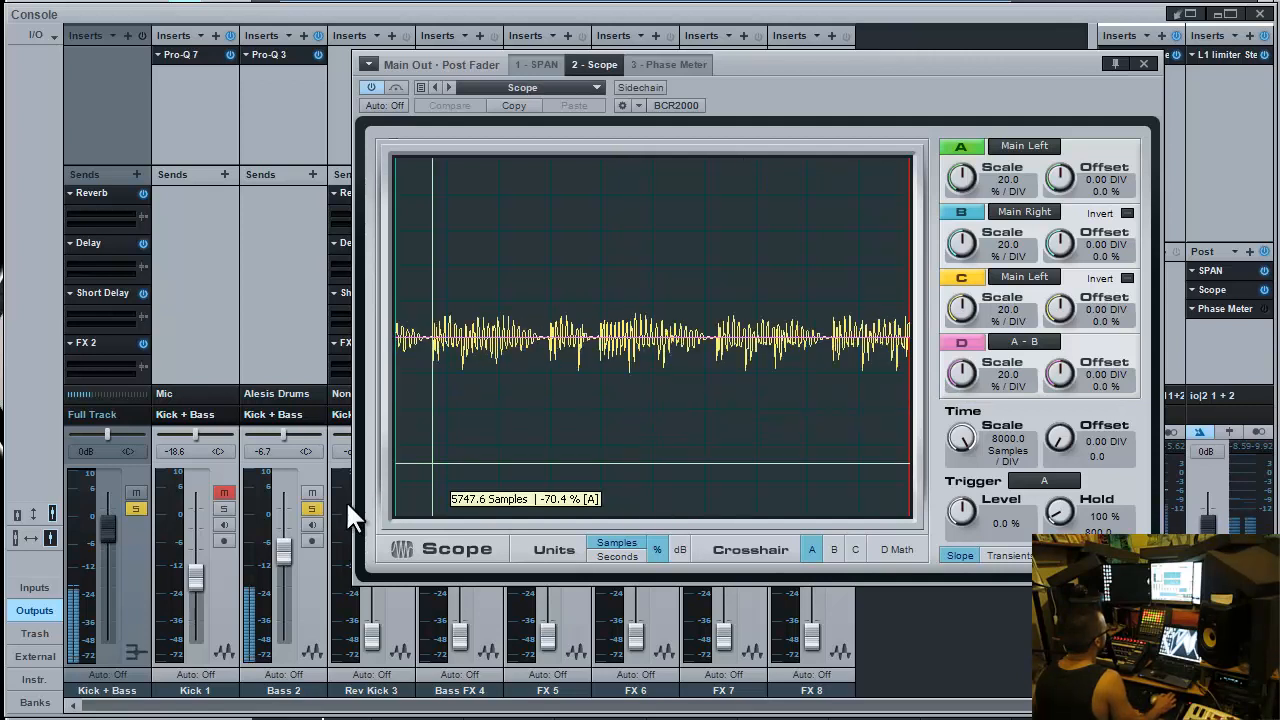
{"action": "left_click", "coordinate": [224, 508]}
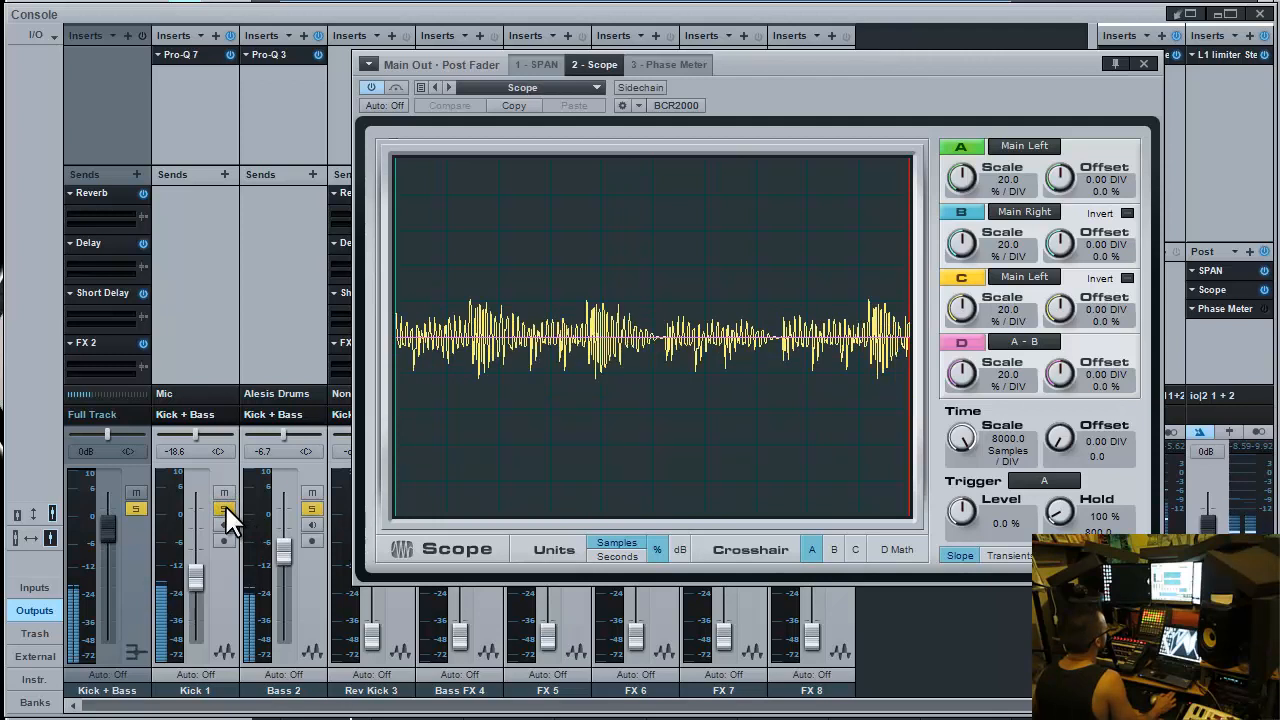
{"action": "left_click", "coordinate": [225, 506]}
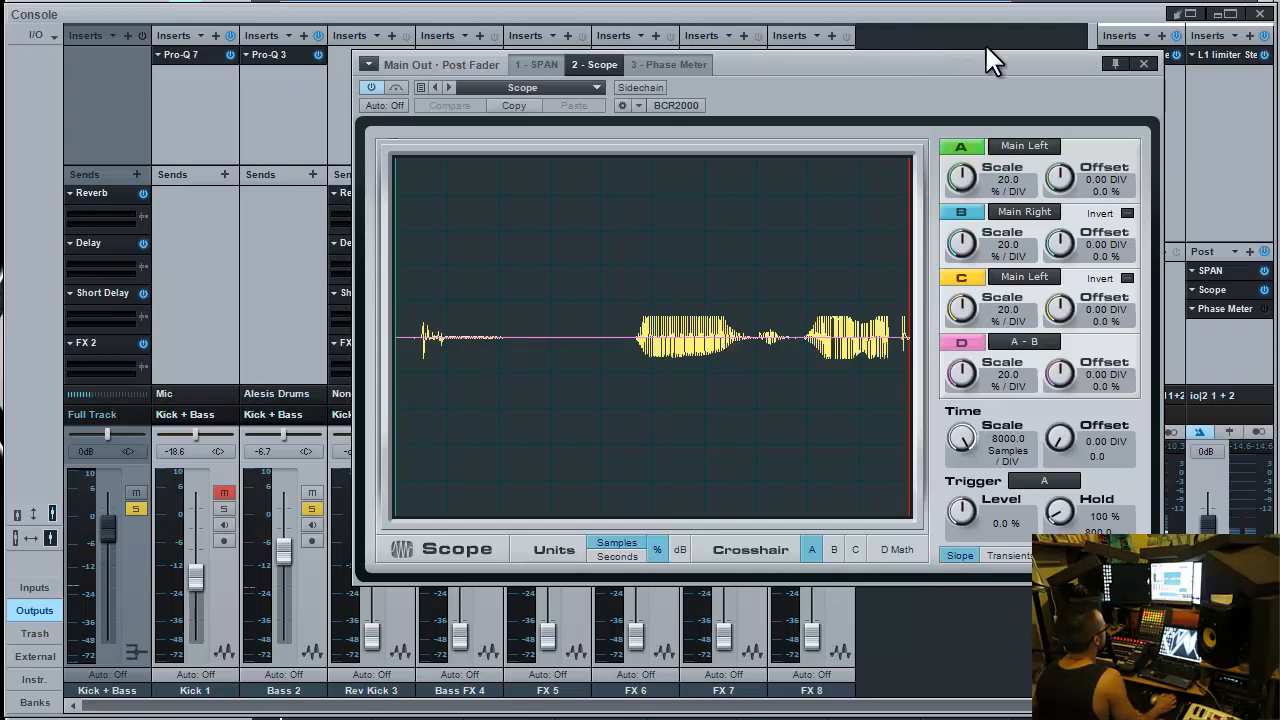
- Keep the Scope open alongside the Bass 2 channel's Pro-Q 3 equalizer, with the Scope in front
{"action": "left_click_drag", "start_coordinate": [1069, 73], "coordinate": [1128, 58]}
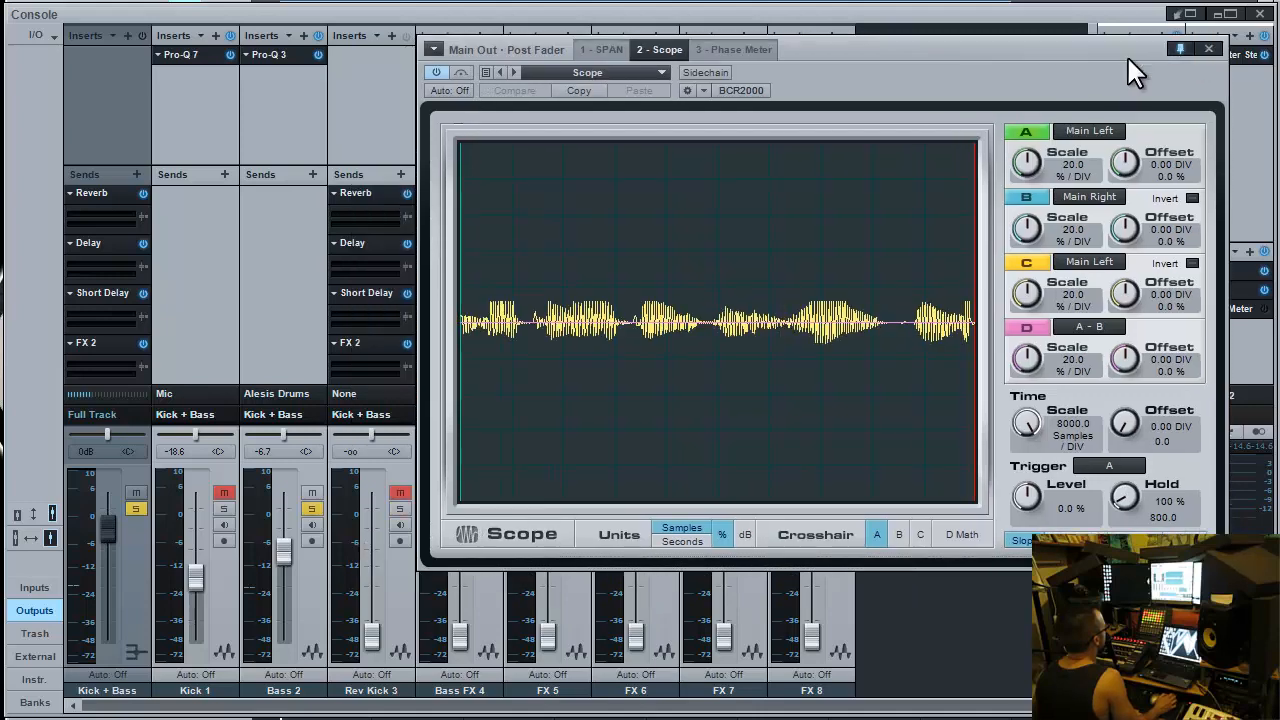
{"action": "left_click", "coordinate": [268, 55]}
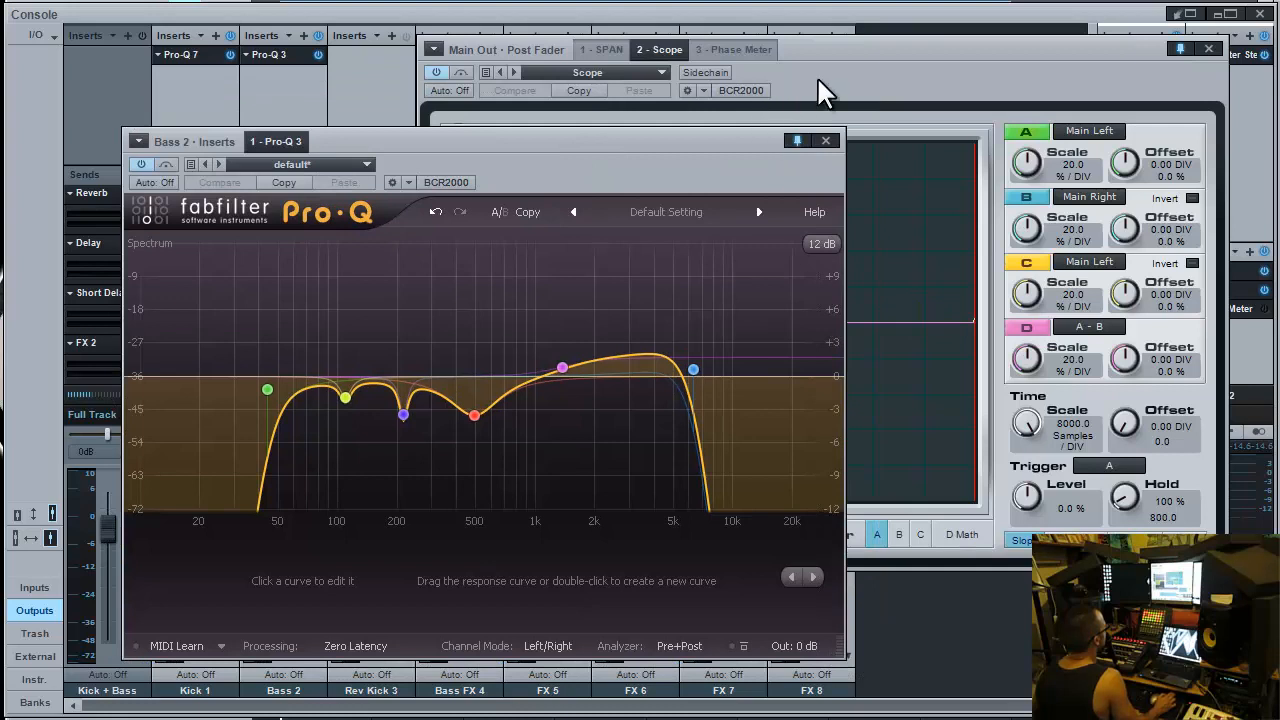
{"action": "left_click", "coordinate": [818, 92]}
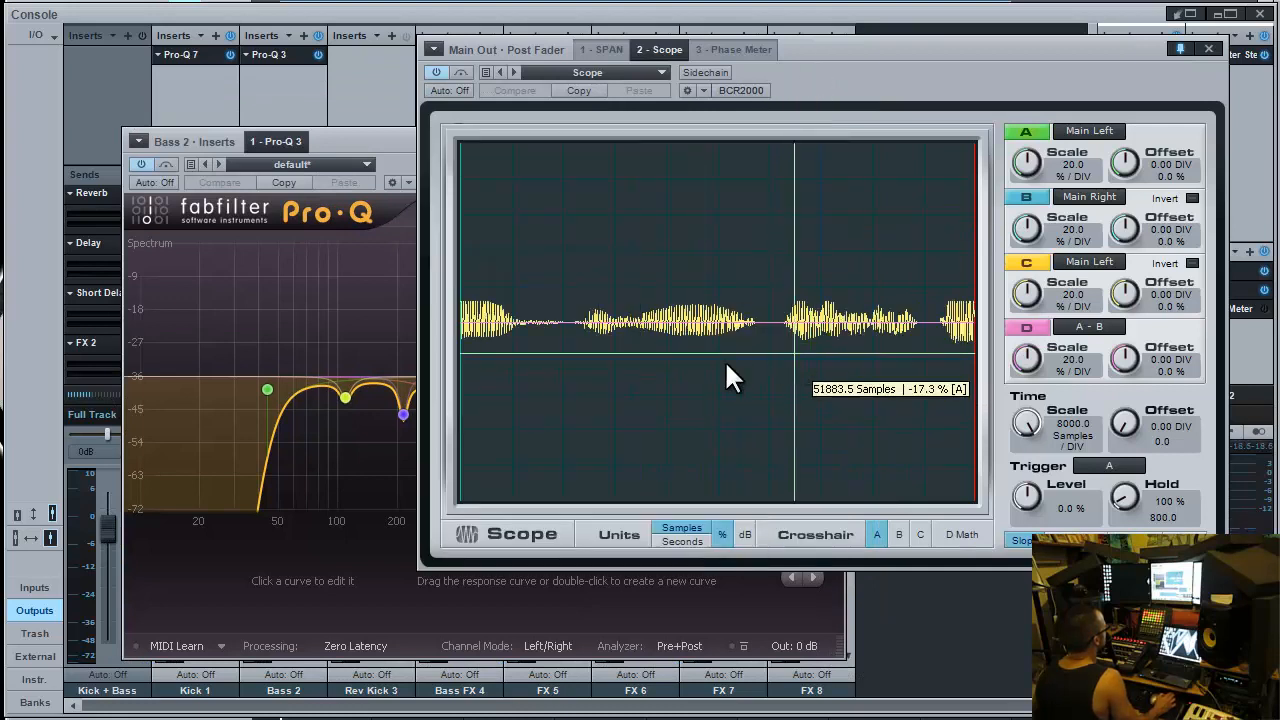
- Raise the low cut of the Bass 2 equalizer to about 64.5 Hz and slightly increase its Q
{"action": "mouse_move", "coordinate": [264, 393]}
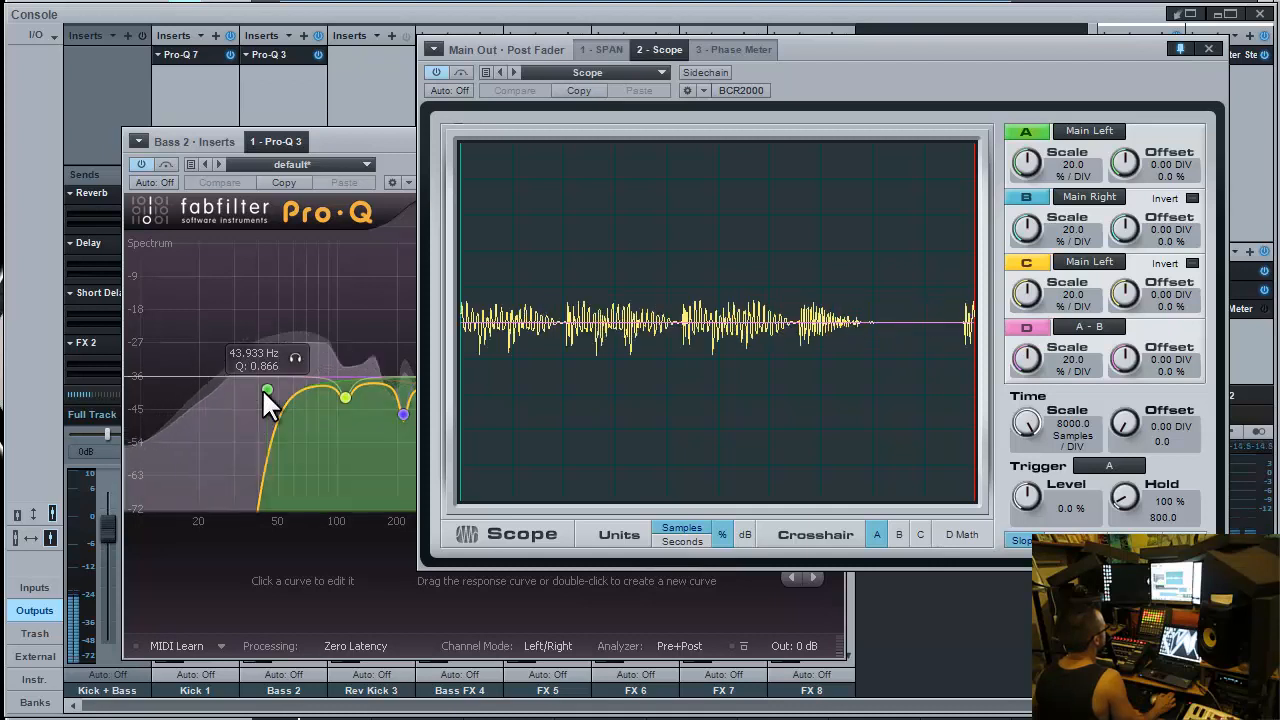
{"action": "left_click_drag", "start_coordinate": [261, 388], "coordinate": [300, 387]}
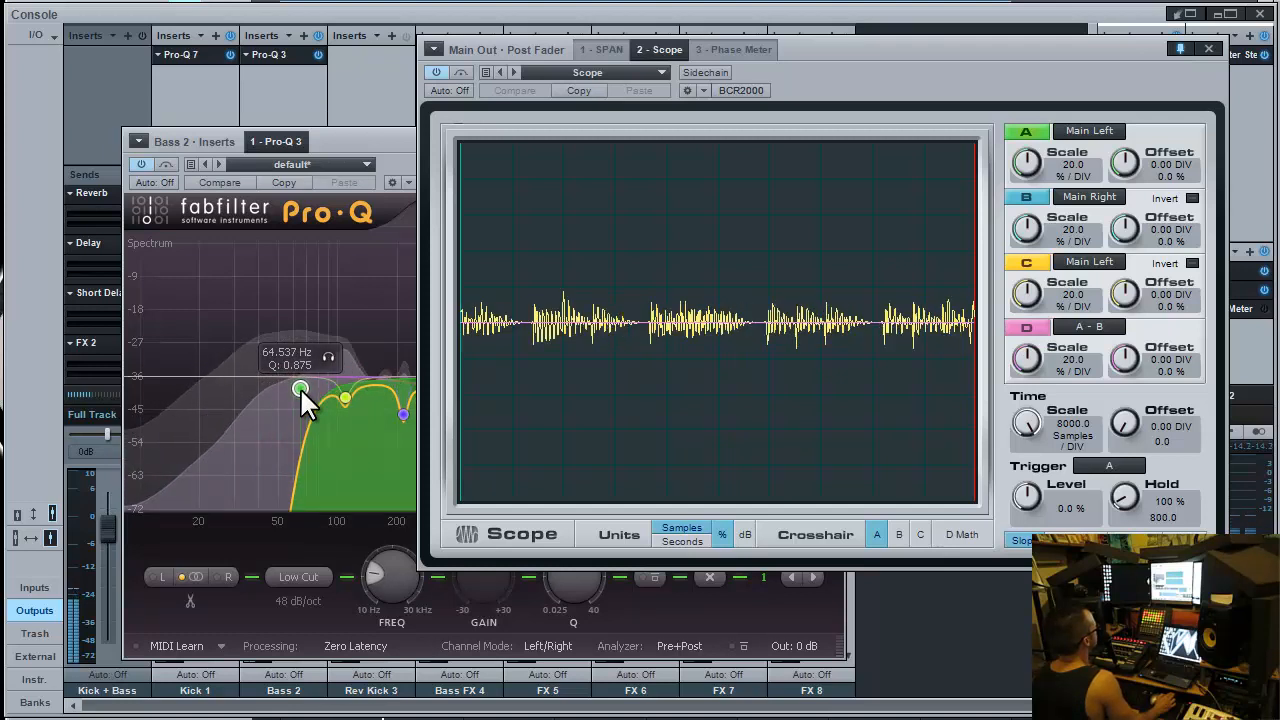
{"action": "left_click_drag", "start_coordinate": [300, 387], "coordinate": [300, 370]}
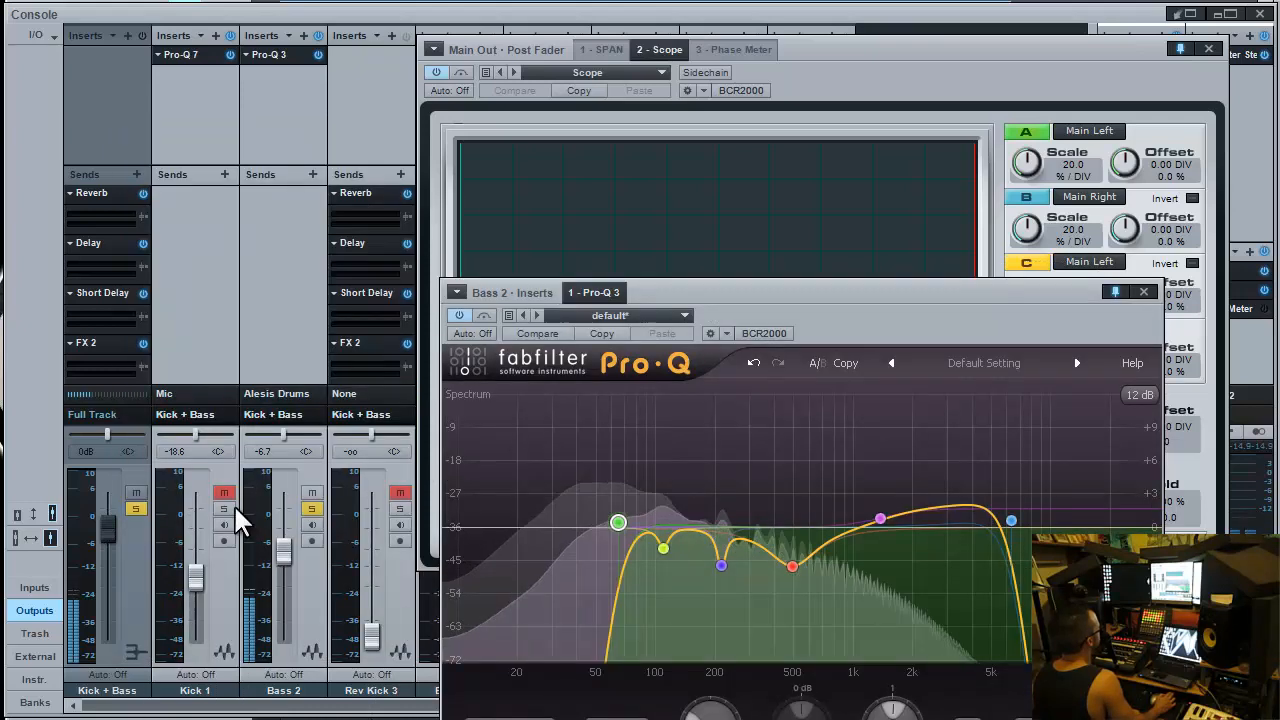
- Audition the filtered bass together with the kick by temporarily soloing Kick 1 alongside Bass 2
{"action": "left_click", "coordinate": [225, 507]}
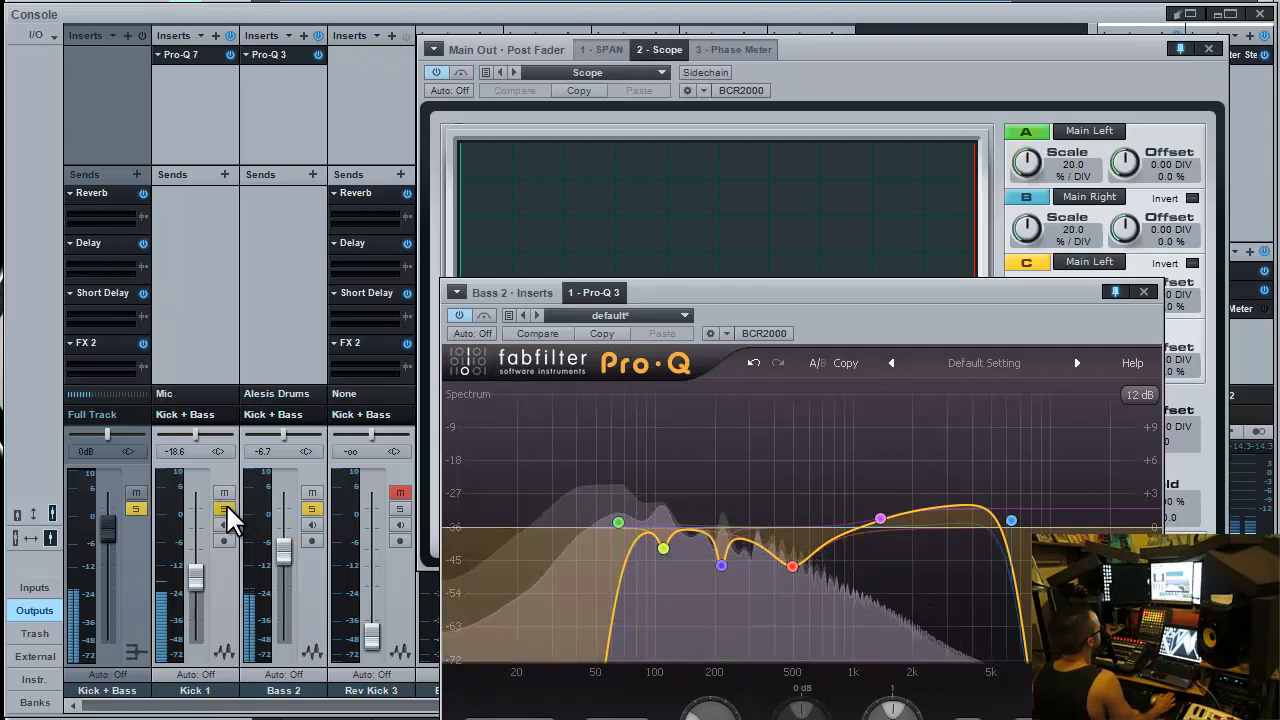
{"action": "left_click", "coordinate": [228, 510]}
{"action": "left_click", "coordinate": [224, 492]}
- Close the Bass 2 equalizer window and the main output's Scope window
{"action": "left_click_drag", "start_coordinate": [775, 283], "coordinate": [722, 415]}
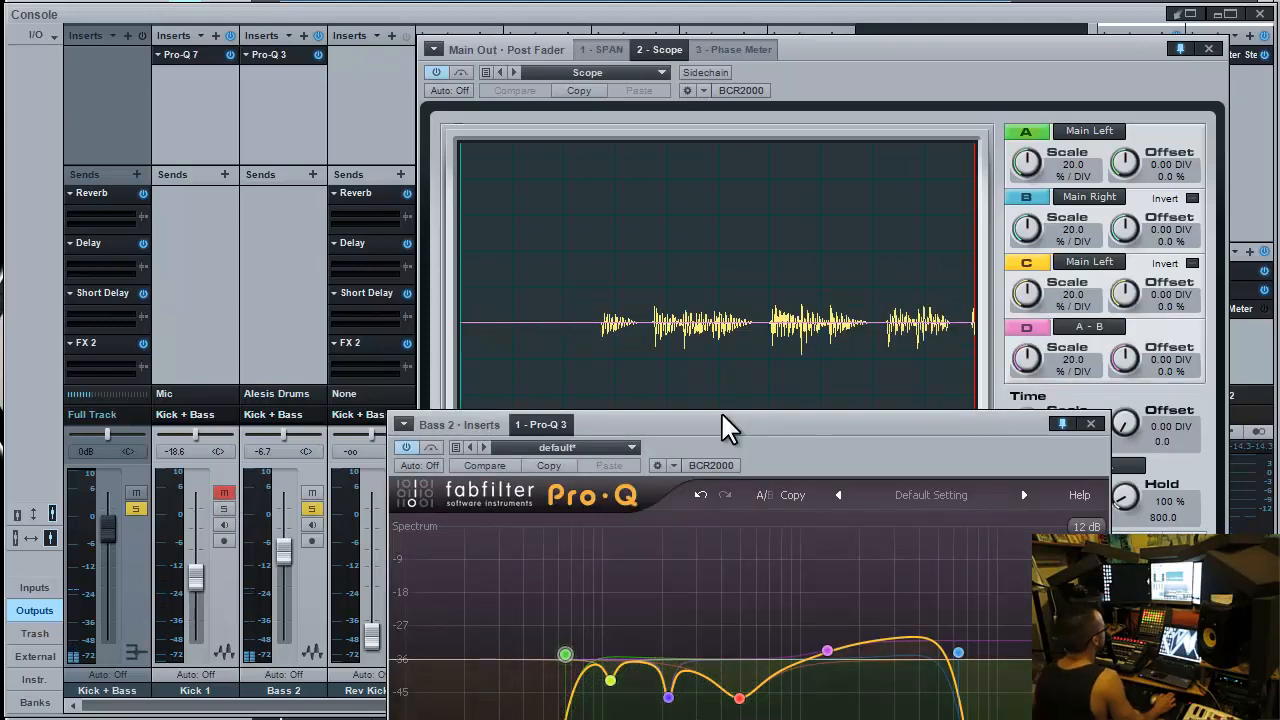
{"action": "left_click", "coordinate": [1091, 424]}
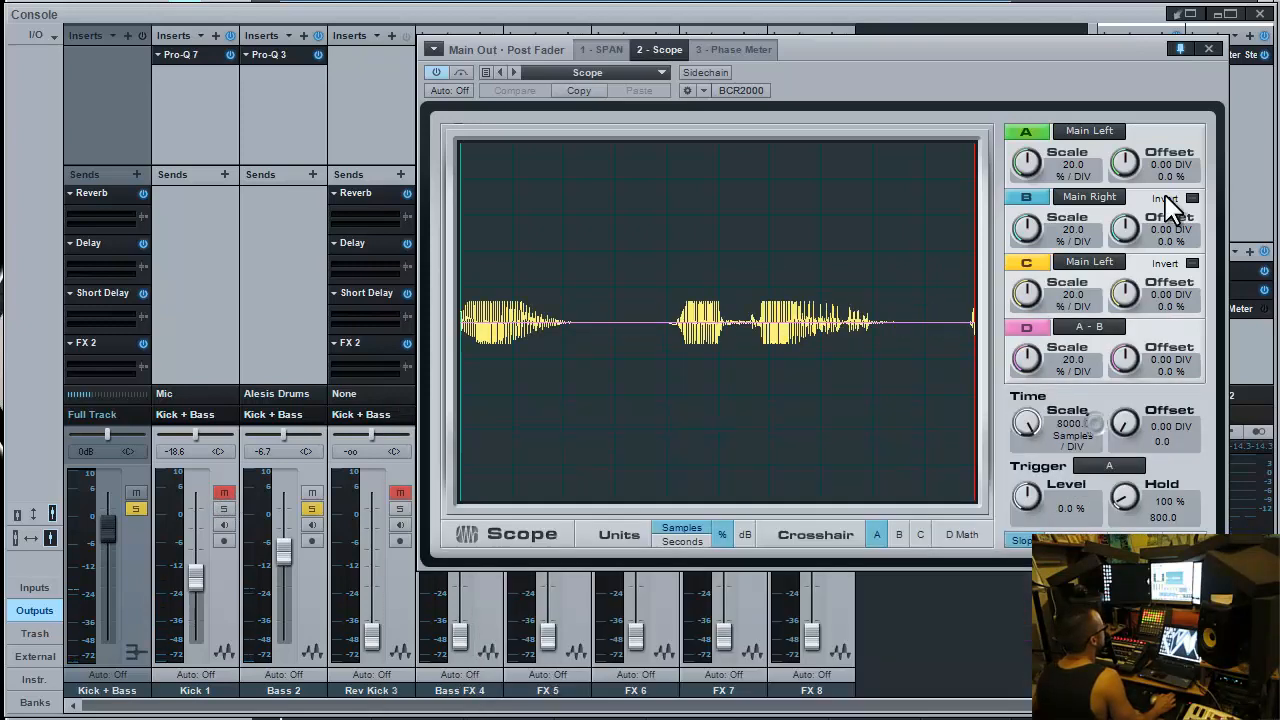
{"action": "left_click_drag", "start_coordinate": [1208, 65], "coordinate": [1182, 61]}
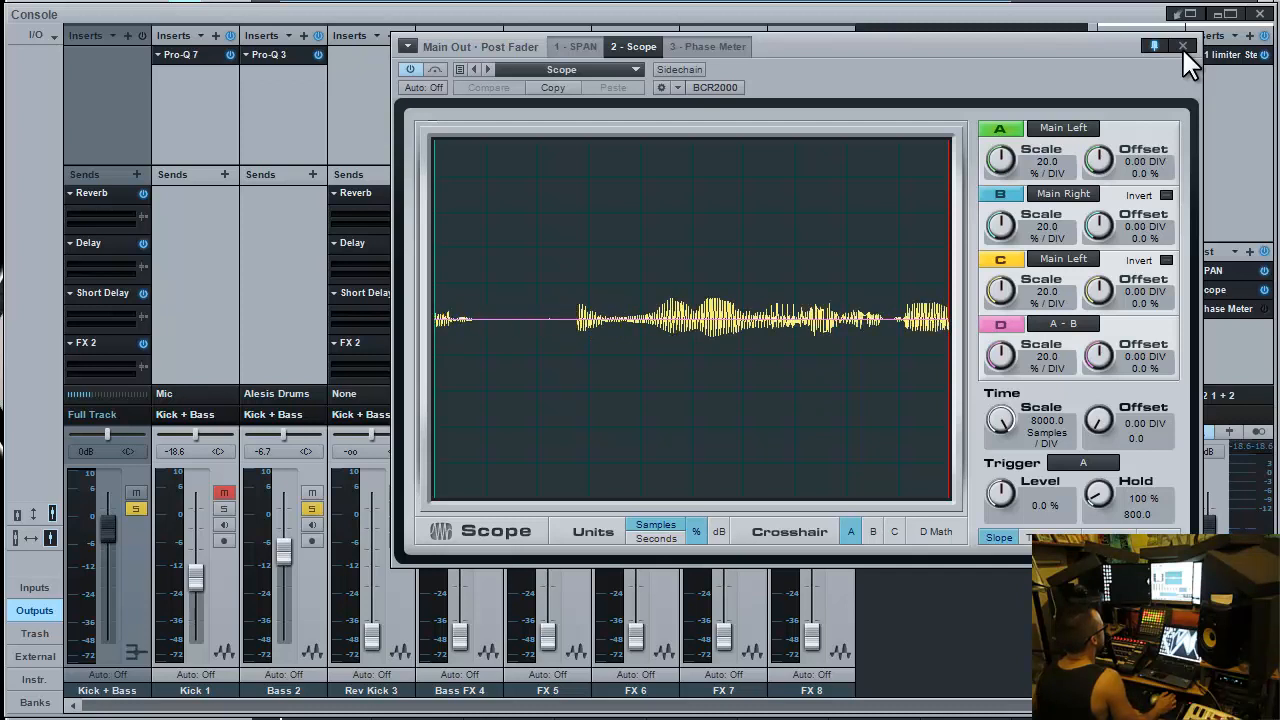
{"action": "left_click", "coordinate": [1184, 47]}
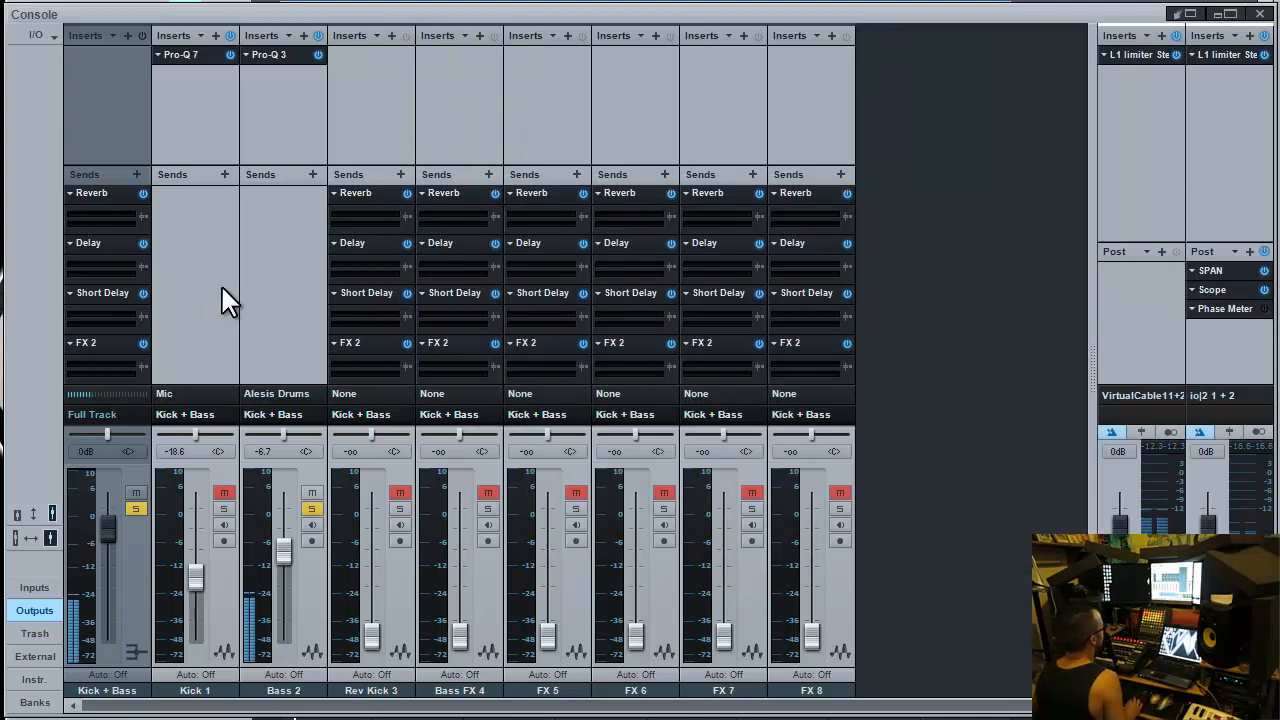
- Solo Kick 1 alongside Bass 2 and insert the FabFilter Saturn effect on the Kick + Bass bus
{"action": "left_click", "coordinate": [226, 509]}
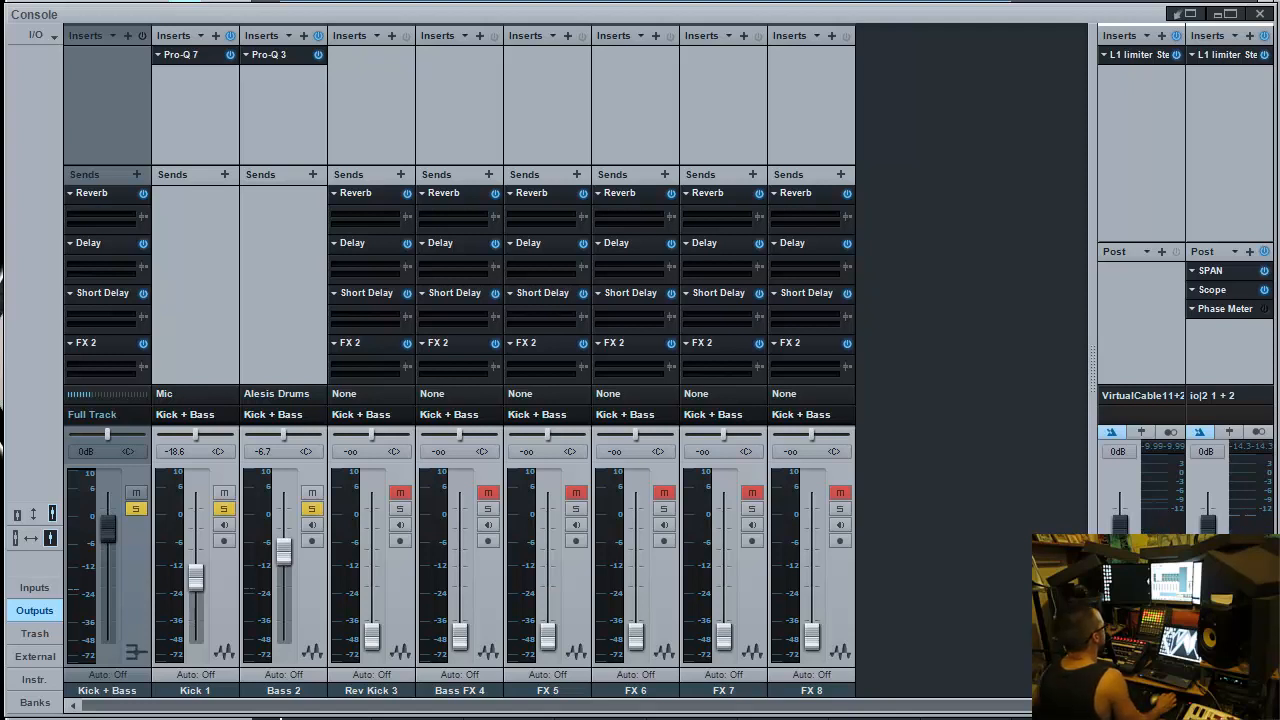
{"action": "left_click_drag", "start_coordinate": [1182, 380], "coordinate": [115, 97]}
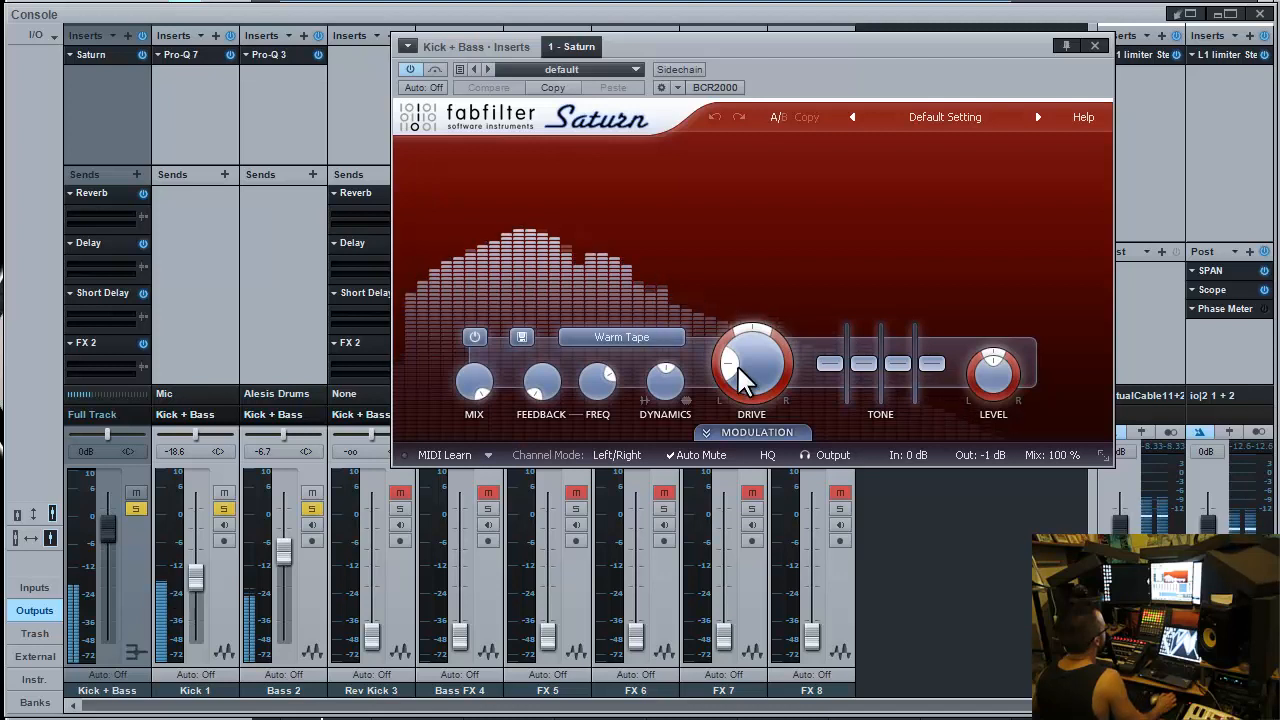
- Turn up the Dynamics of Saturn's Warm Tape band and lower the output gain to about -10 dB
{"action": "mouse_move", "coordinate": [755, 368]}
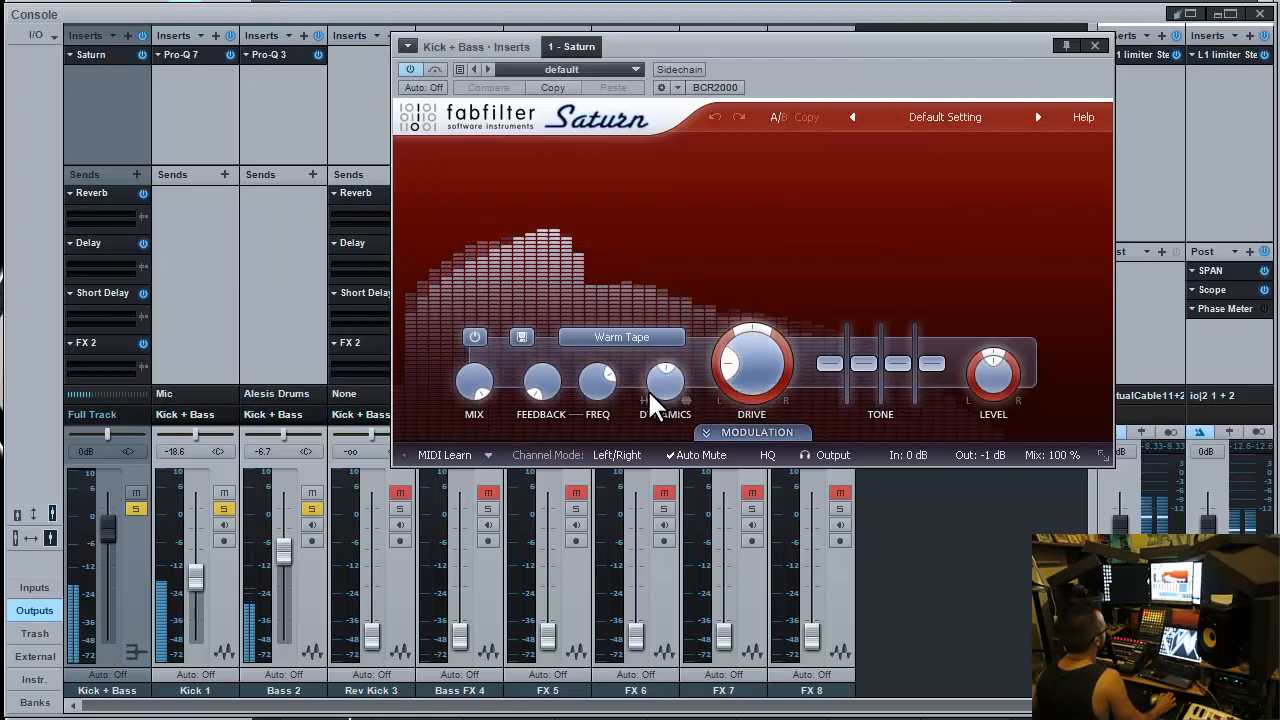
{"action": "mouse_move", "coordinate": [662, 382]}
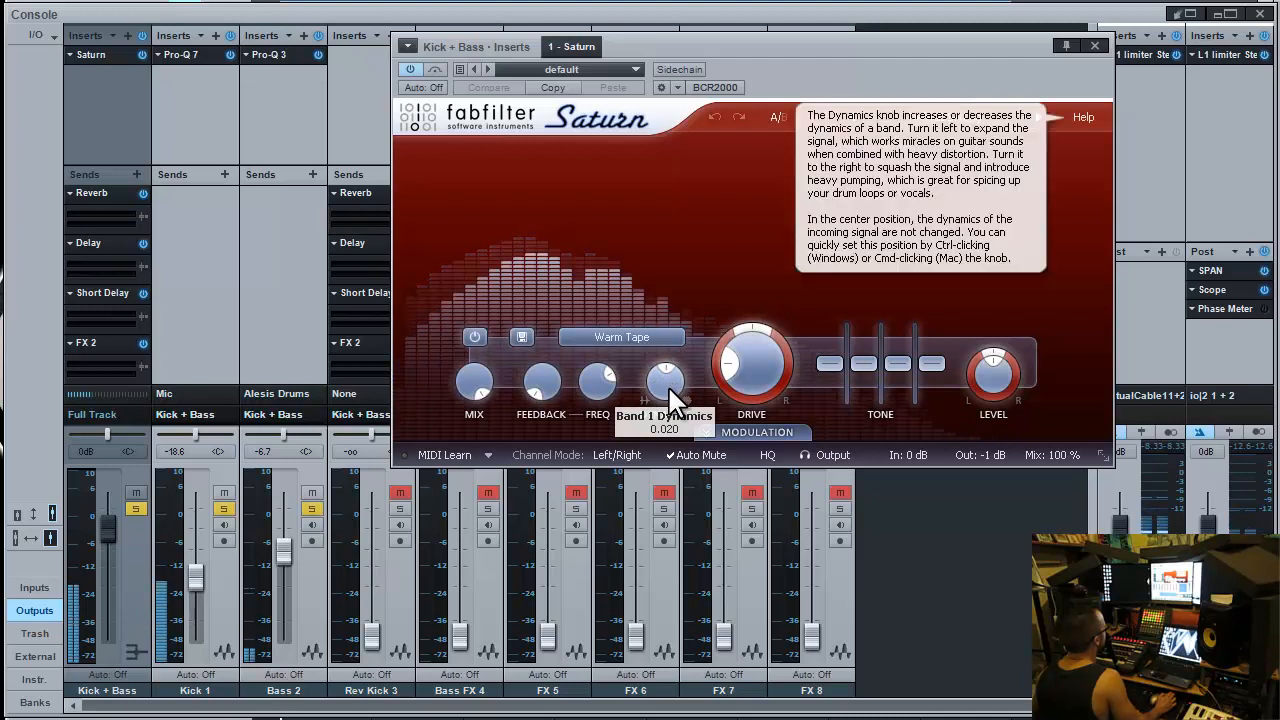
{"action": "left_click_drag", "start_coordinate": [672, 400], "coordinate": [672, 320]}
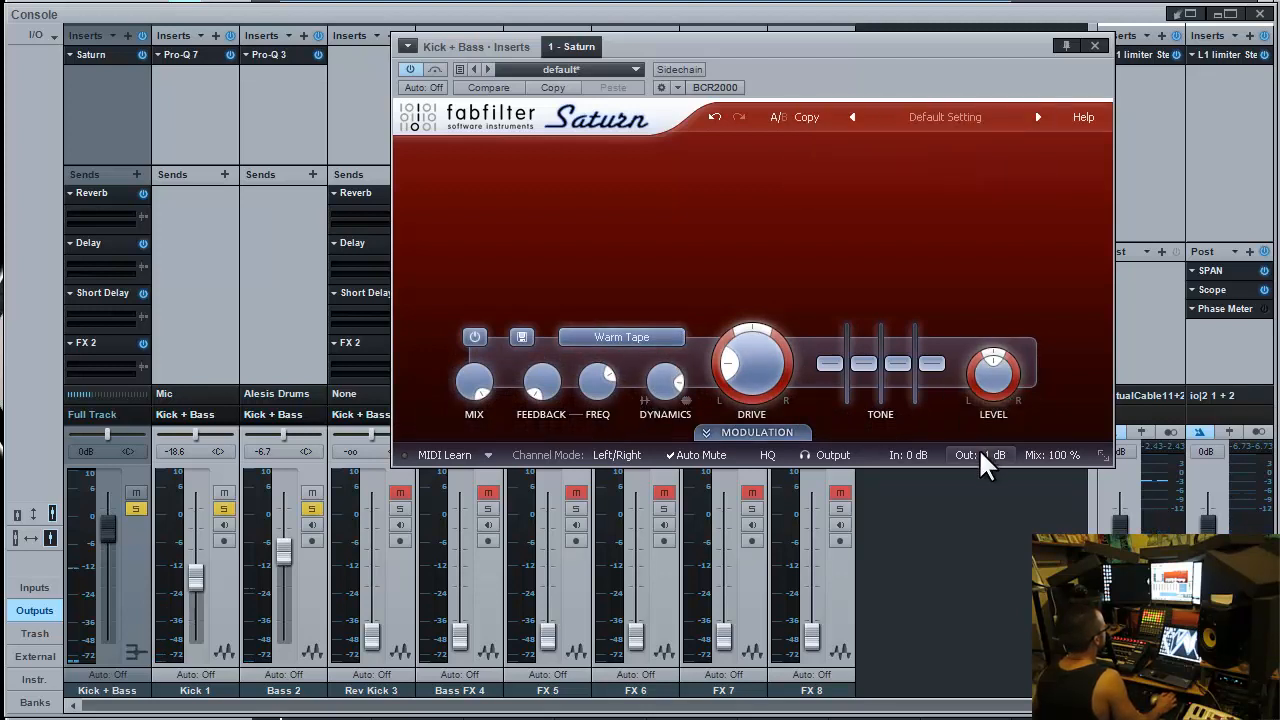
{"action": "mouse_move", "coordinate": [986, 460]}
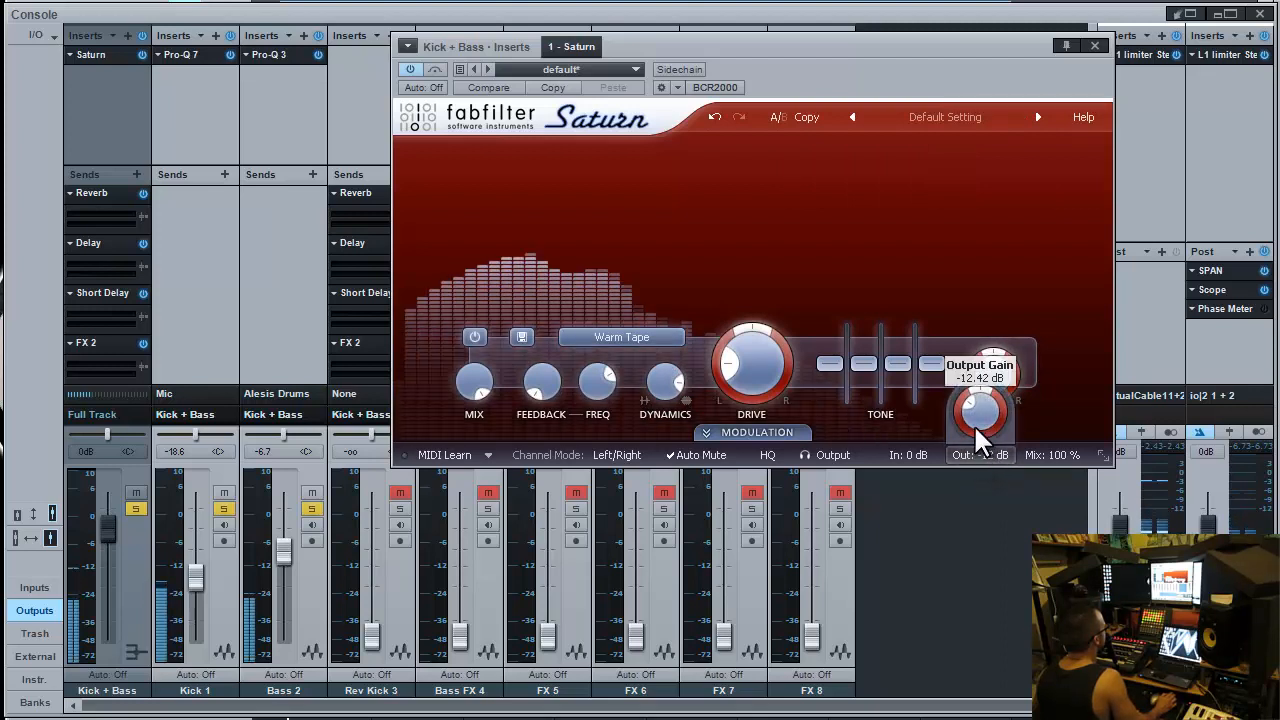
{"action": "mouse_move", "coordinate": [985, 425]}
{"action": "left_mouse_down"}
{"action": "mouse_move", "coordinate": [979, 404]}
{"action": "mouse_move", "coordinate": [980, 415]}
{"action": "left_mouse_up"}
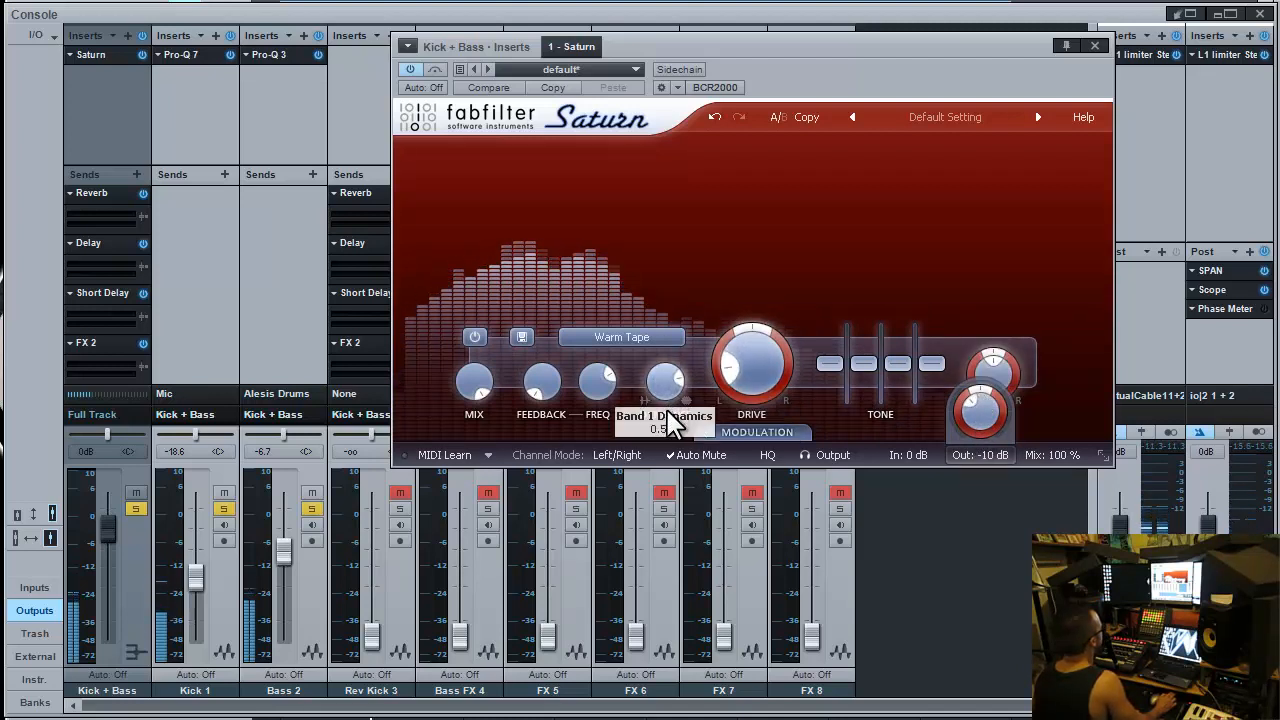
- Set Saturn's output gain to about -7 dB, toggling the bypass to match the processed level with the dry signal
{"action": "left_click", "coordinate": [435, 72]}
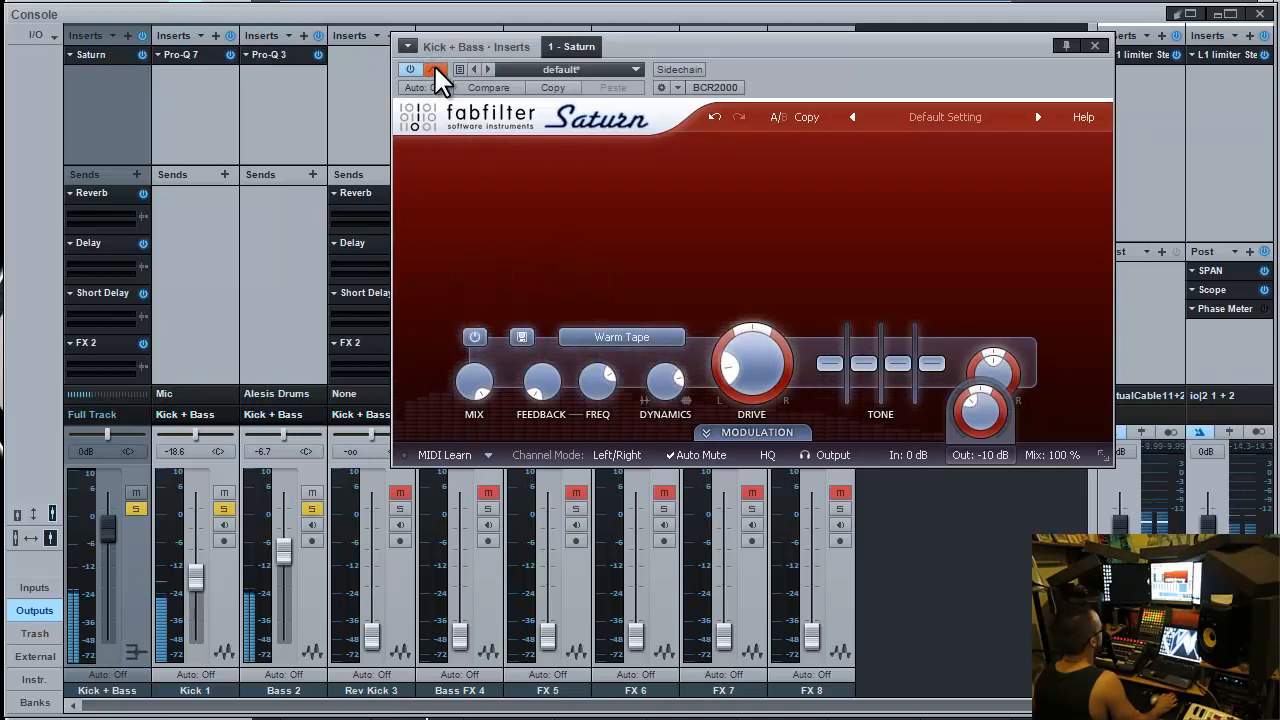
{"action": "mouse_move", "coordinate": [985, 407]}
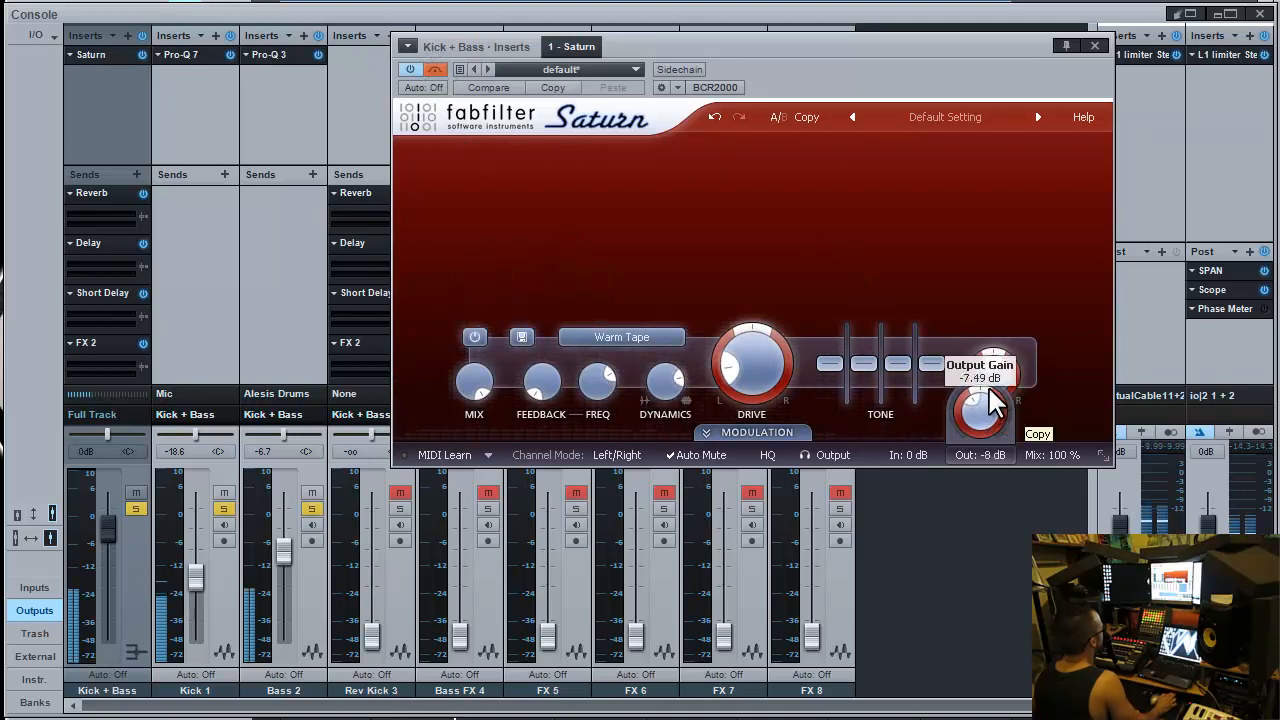
{"action": "left_click", "coordinate": [438, 73]}
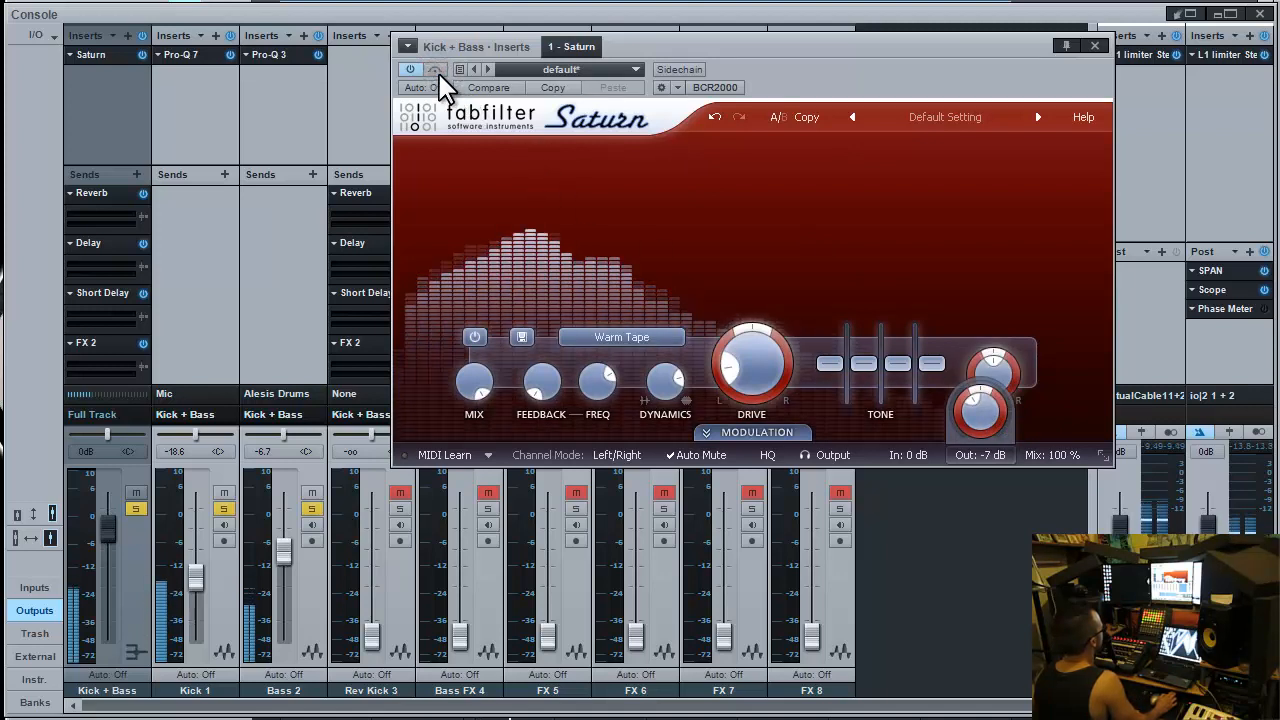
{"action": "left_click", "coordinate": [436, 71]}
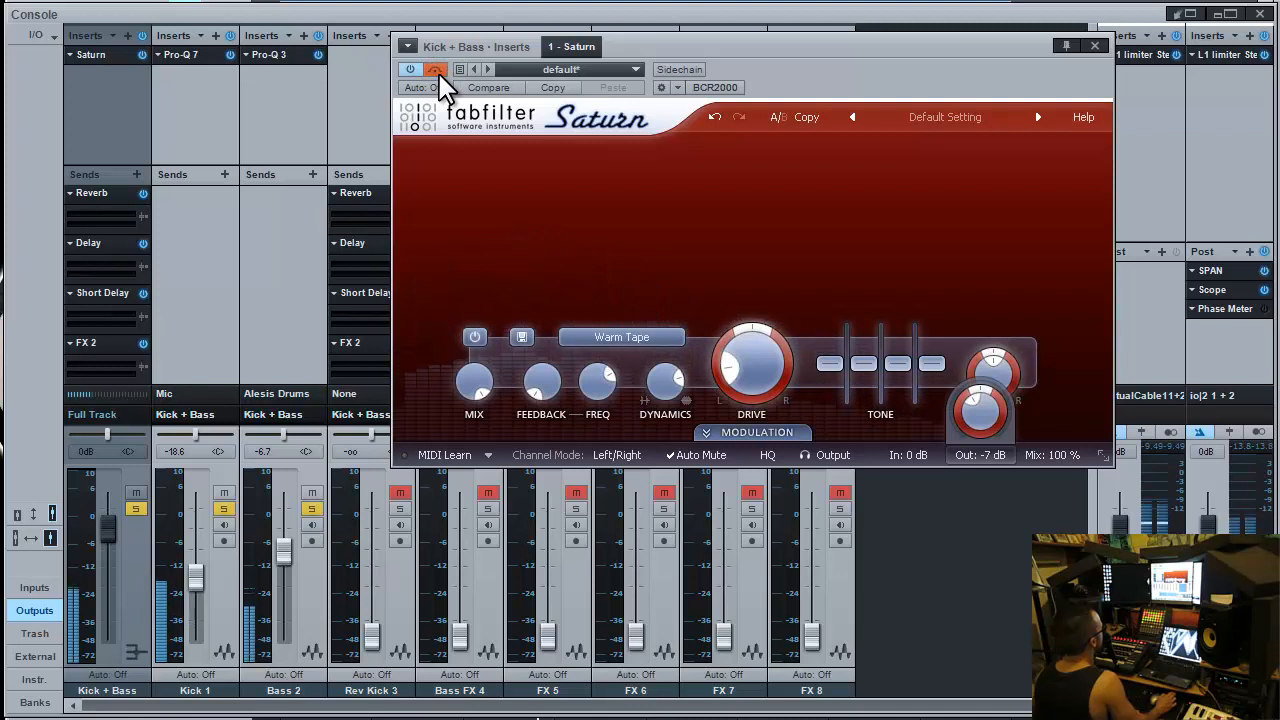
{"action": "left_click", "coordinate": [436, 71]}
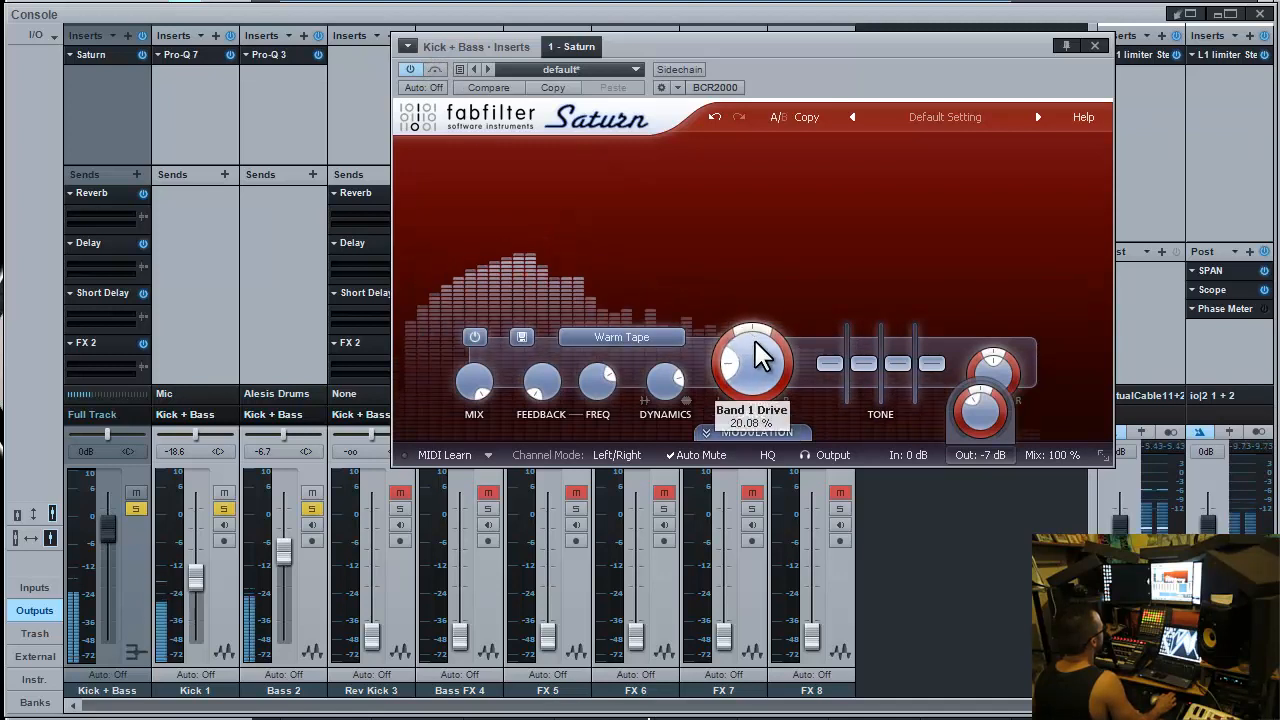
- Set Saturn's Drive to about 13.5% and the output gain to about -8 dB, comparing the sound with the effect bypassed
{"action": "left_click_drag", "start_coordinate": [757, 355], "coordinate": [765, 367]}
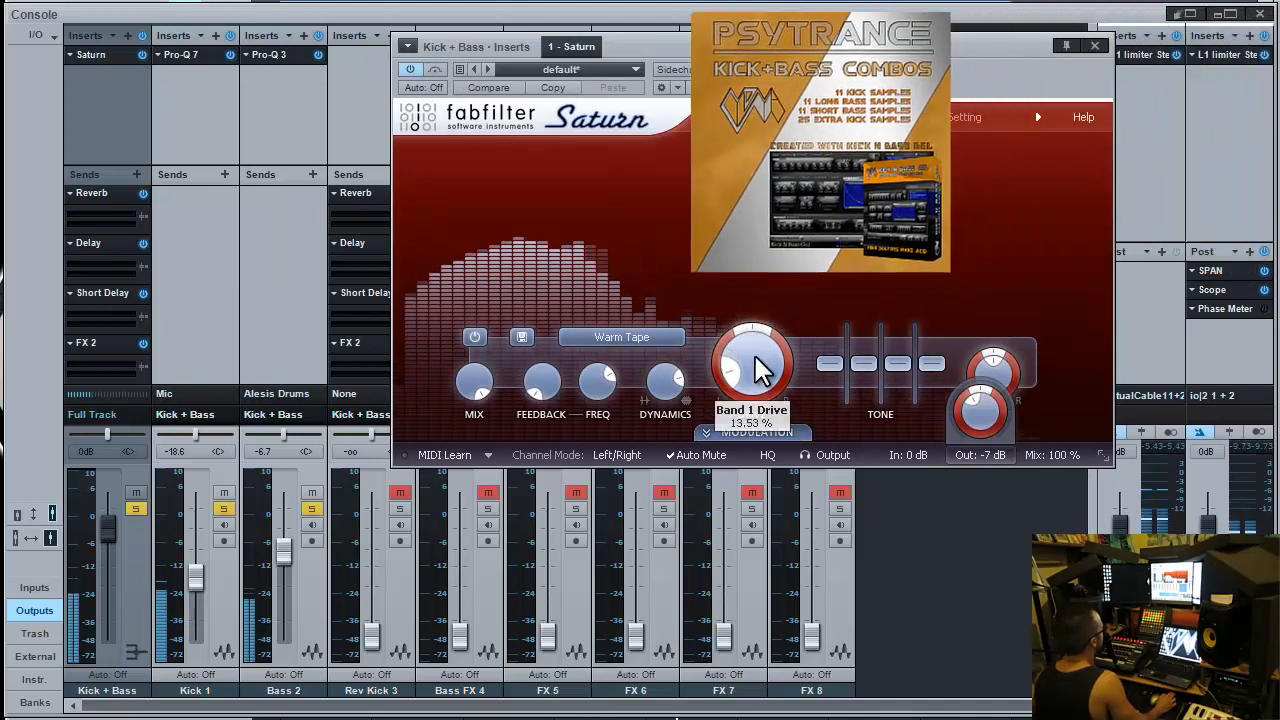
{"action": "left_click_drag", "start_coordinate": [983, 414], "coordinate": [982, 410]}
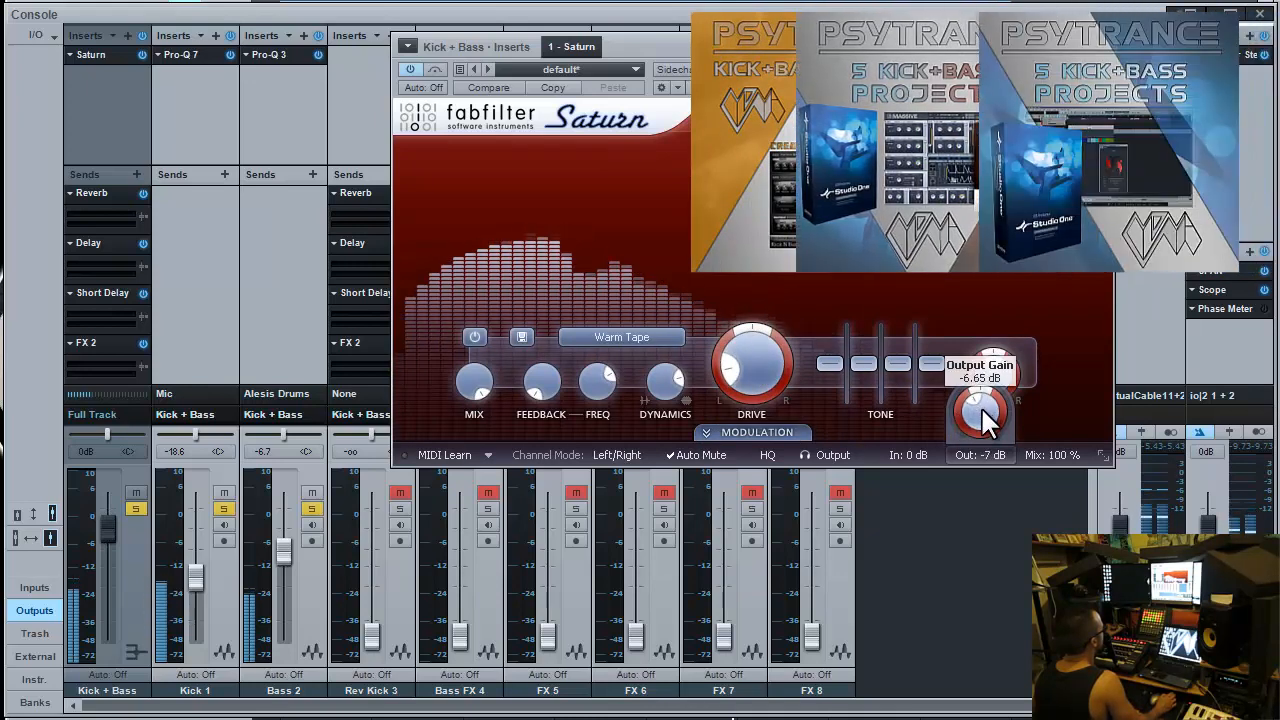
{"action": "left_click", "coordinate": [437, 69]}
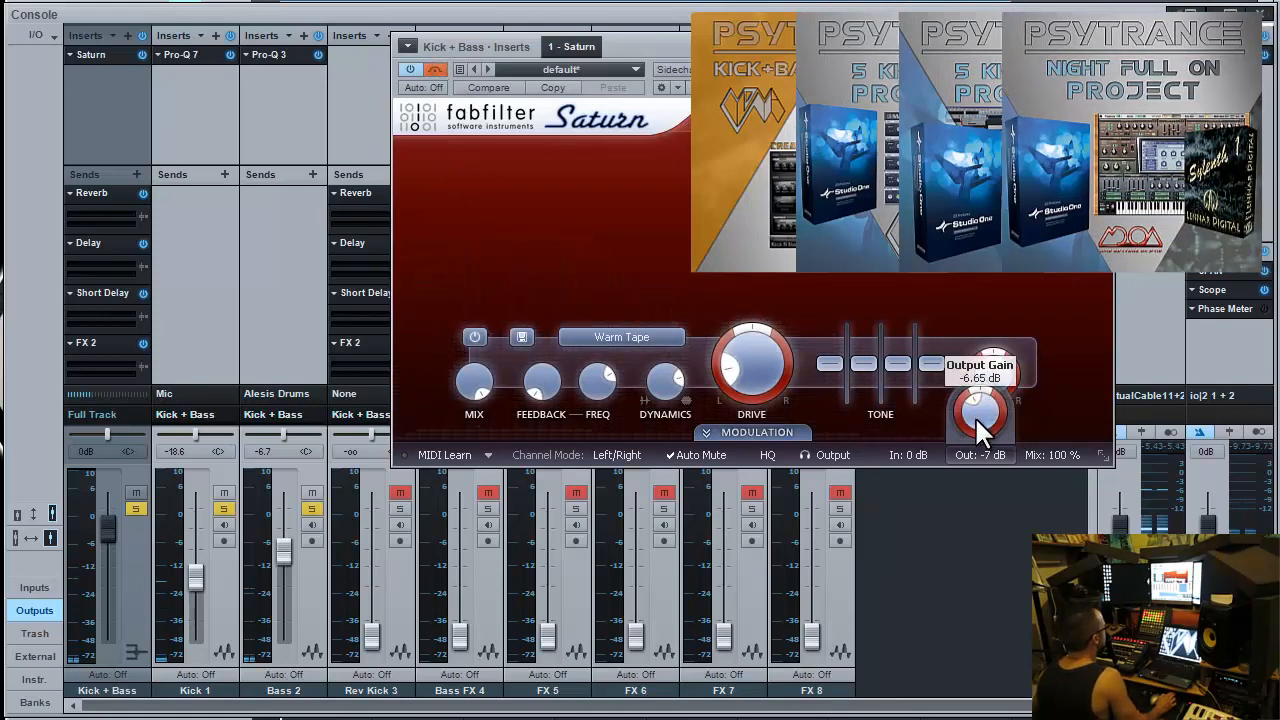
{"action": "left_click_drag", "start_coordinate": [976, 420], "coordinate": [975, 432]}
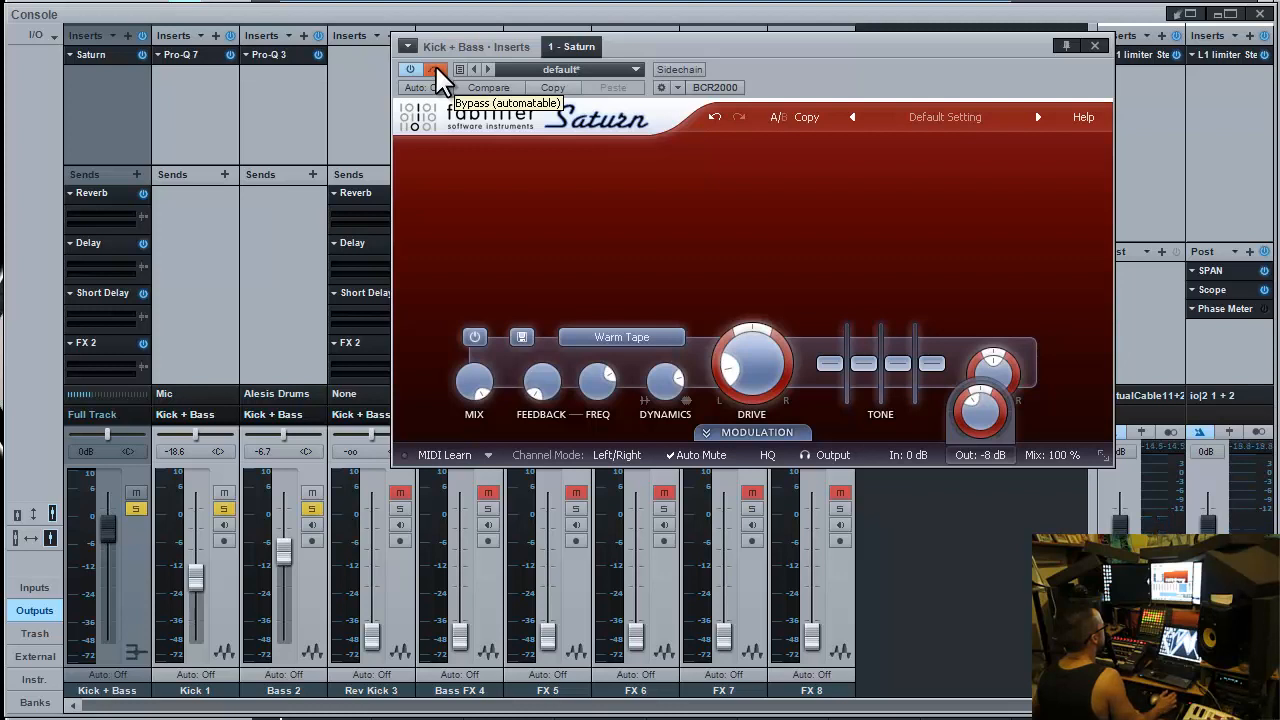
{"action": "left_click", "coordinate": [437, 71]}
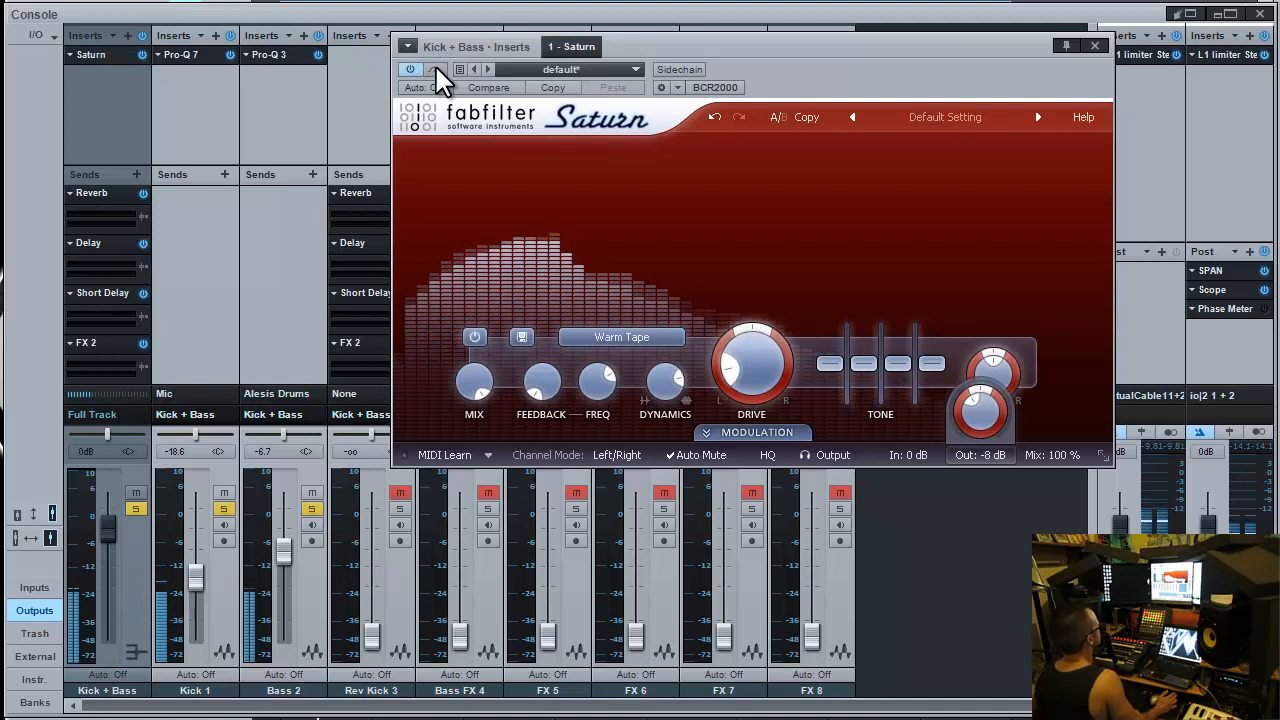
{"action": "left_click", "coordinate": [436, 70]}
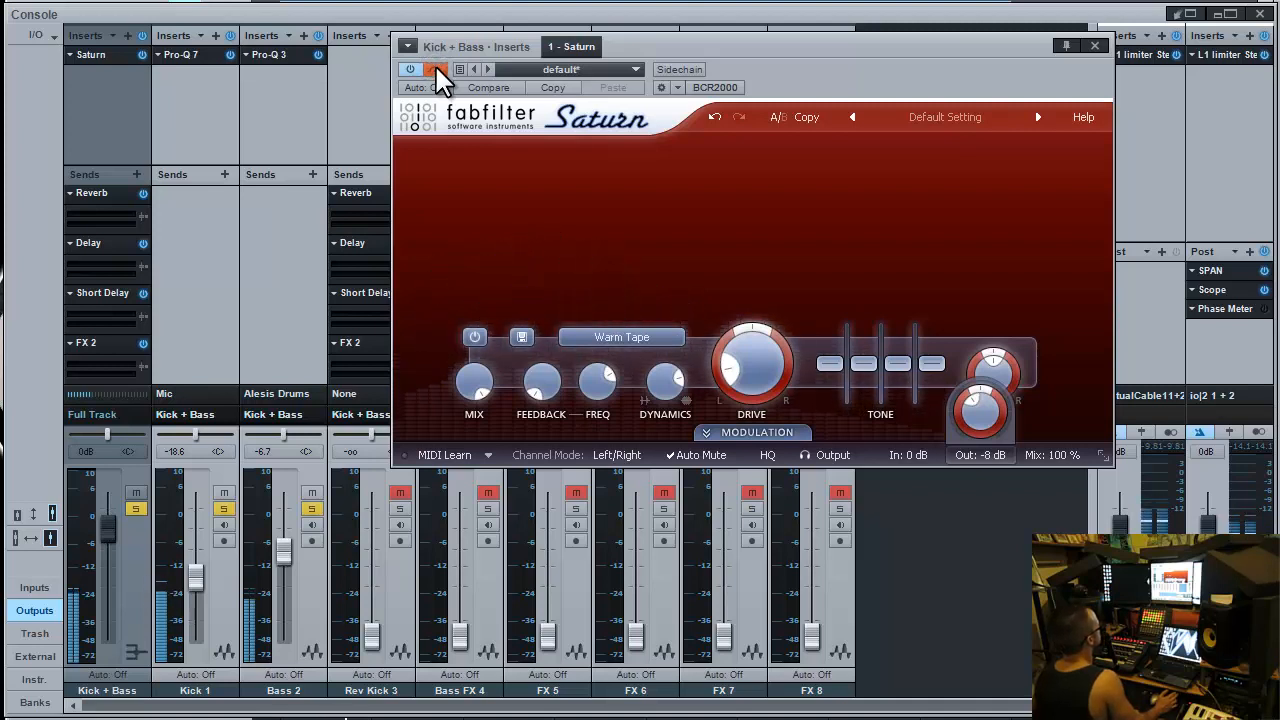
- Compare the Warm Tape saturation with the dry kick and bass by repeatedly toggling Saturn's bypass, leaving the effect active
{"action": "left_click", "coordinate": [436, 70]}
{"action": "left_click", "coordinate": [436, 68]}
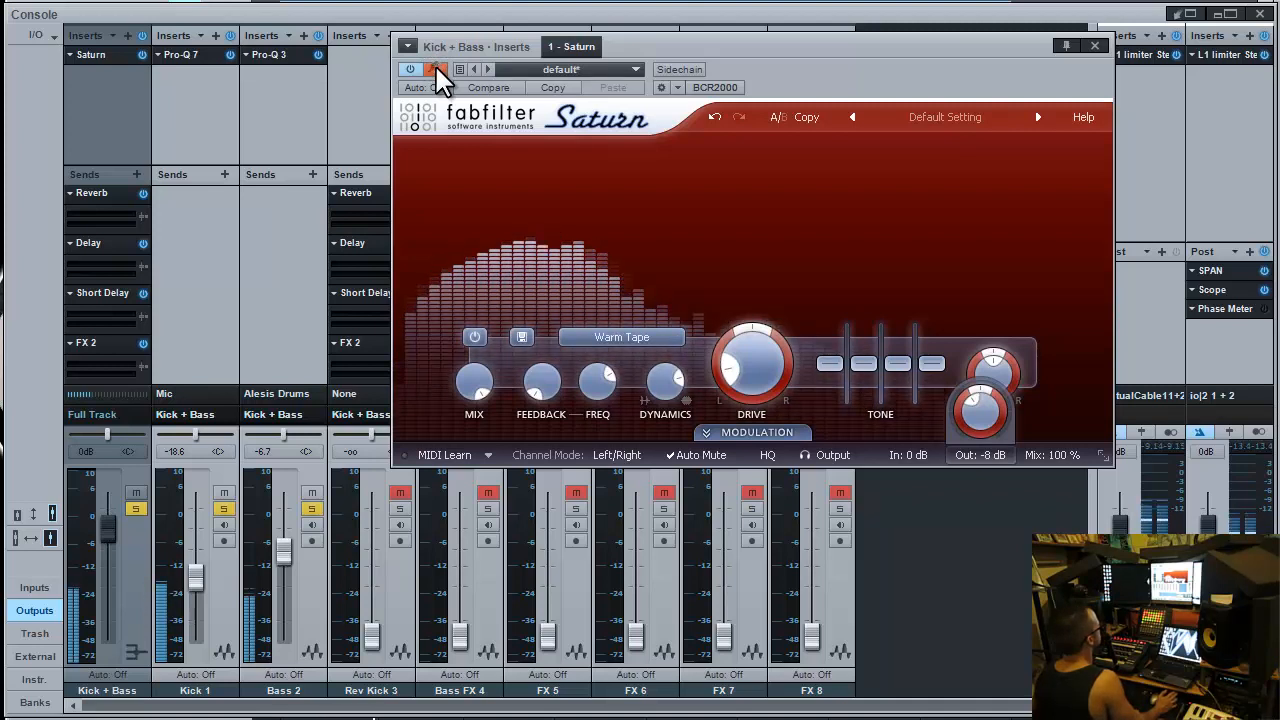
{"action": "mouse_move", "coordinate": [970, 411]}
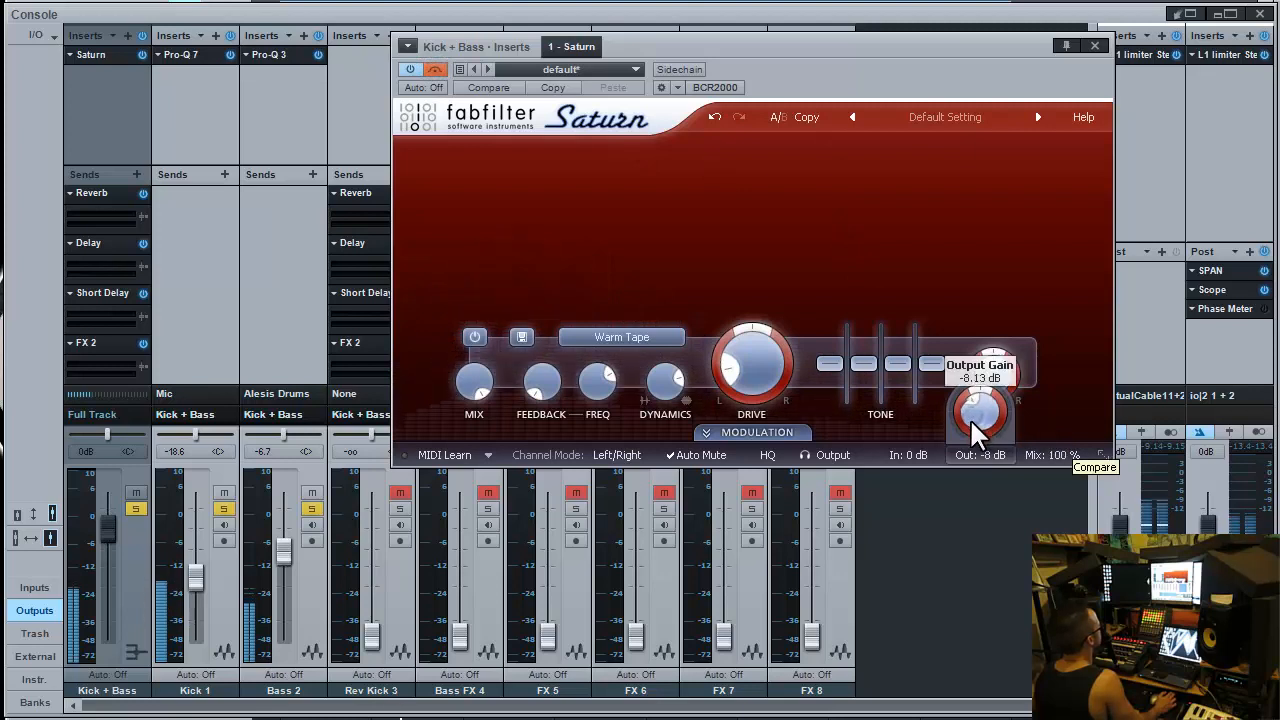
{"action": "left_click", "coordinate": [437, 69]}
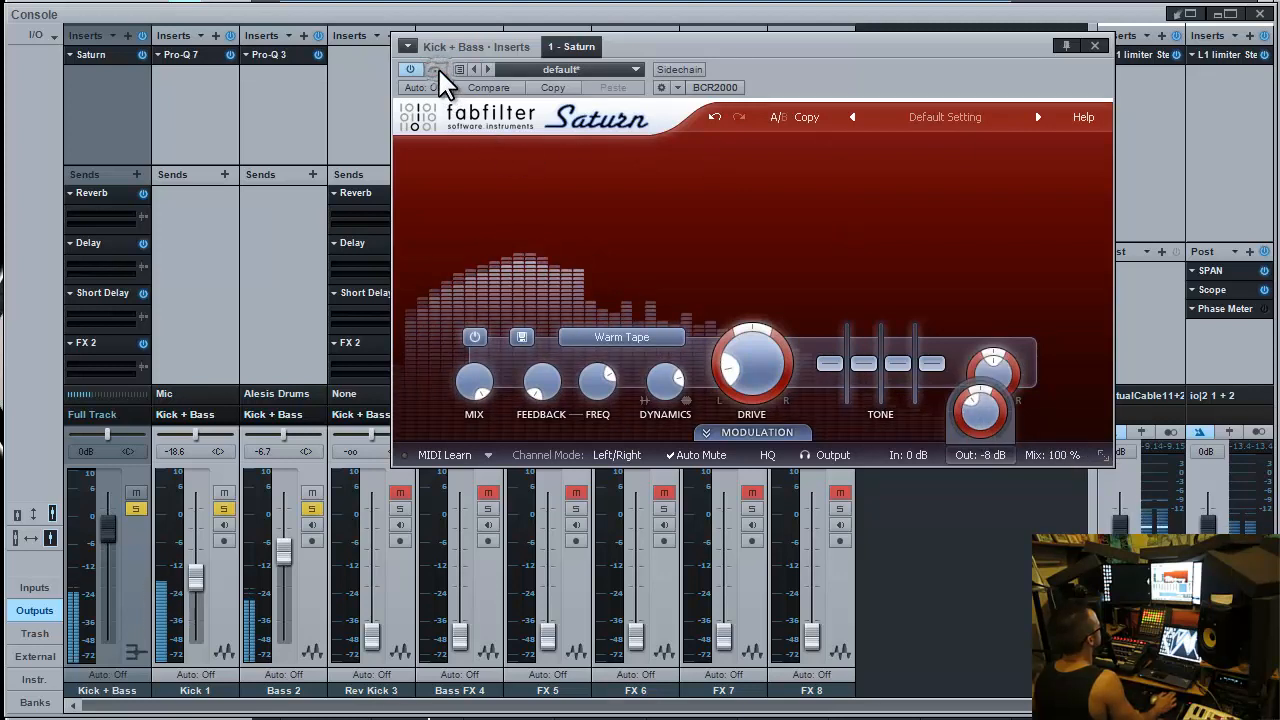
{"action": "left_click", "coordinate": [438, 70]}
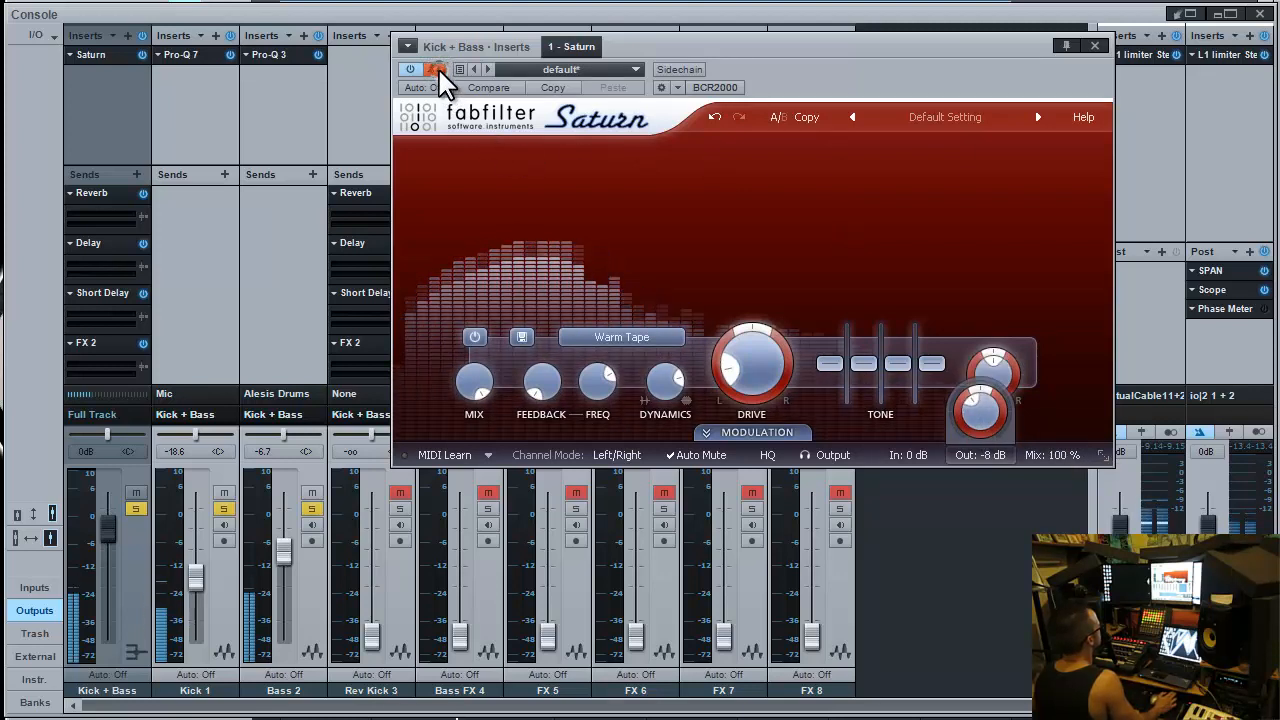
{"action": "left_click", "coordinate": [438, 70]}
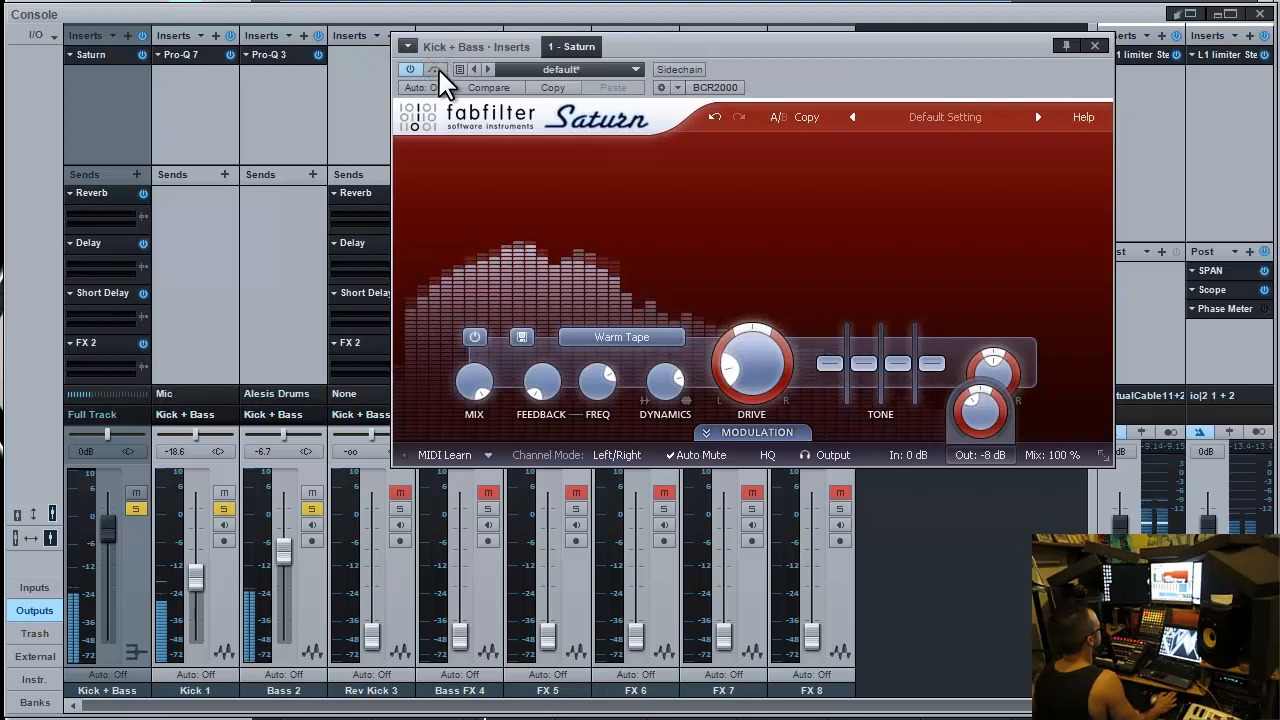
{"action": "left_click", "coordinate": [437, 69]}
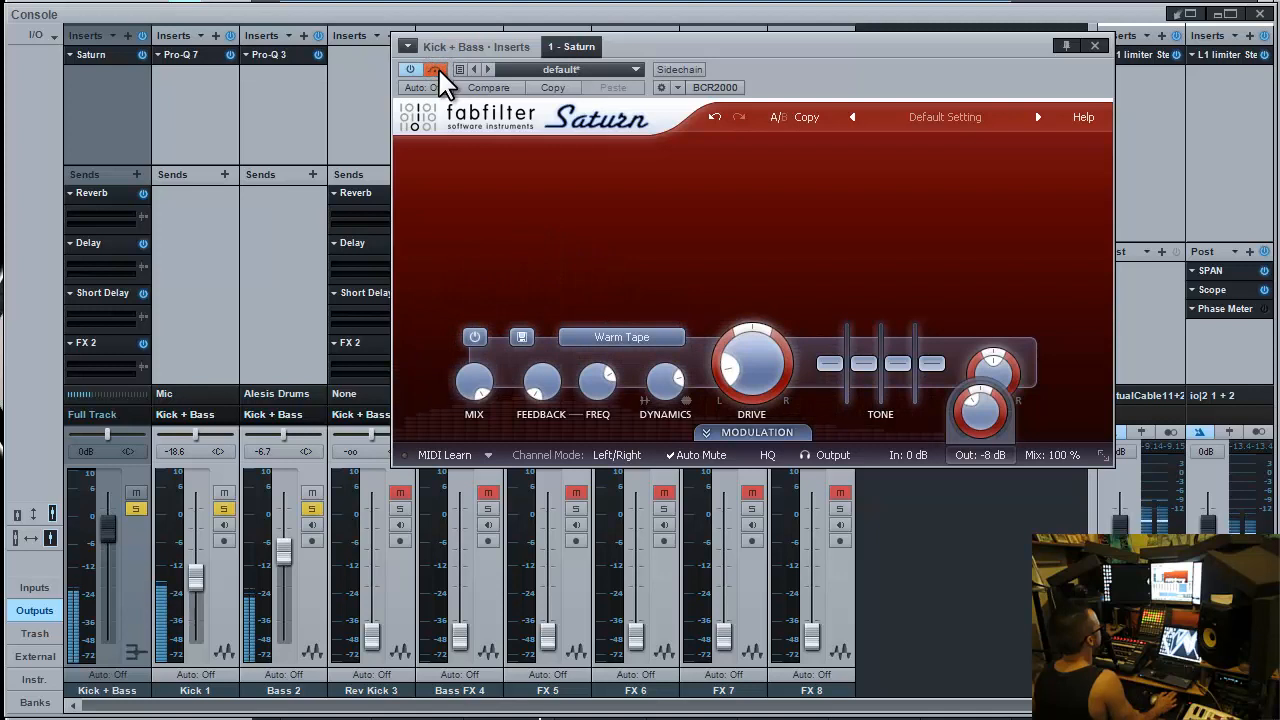
{"action": "left_click", "coordinate": [439, 69]}
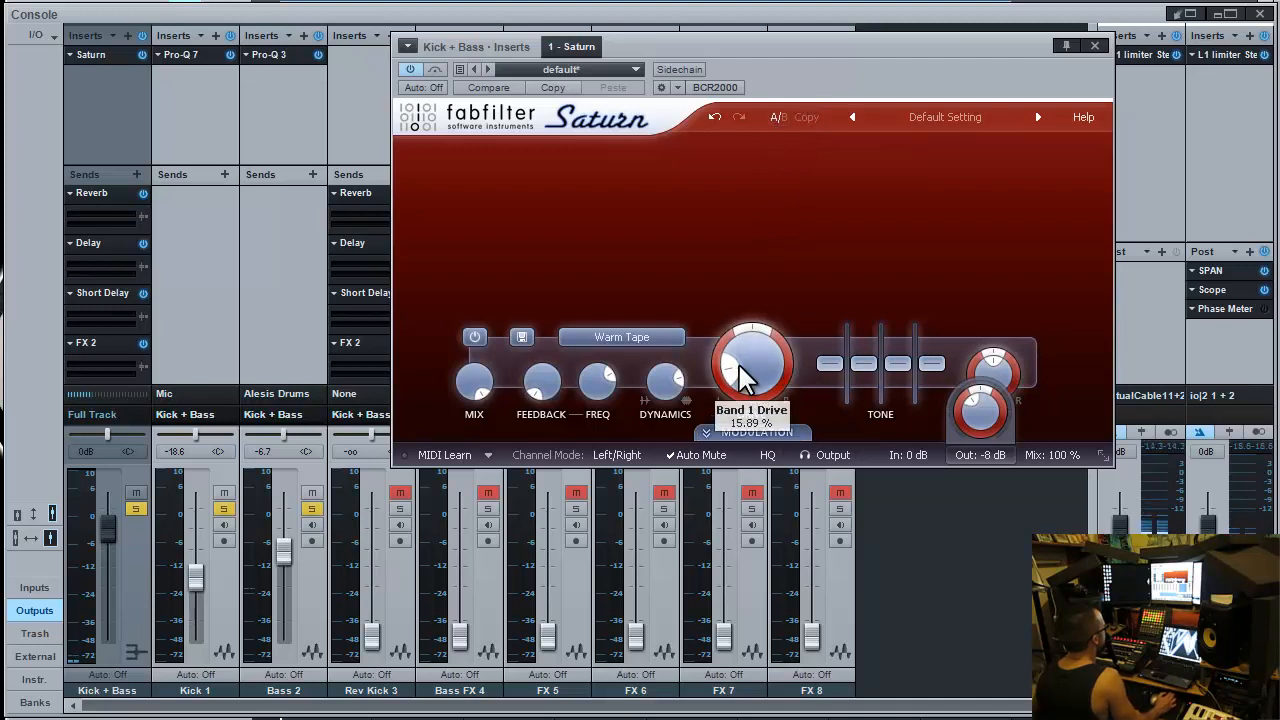
- Change the distortion style of Saturn's band to Warm Tube and turn up its Dynamics
{"action": "mouse_move", "coordinate": [635, 336]}
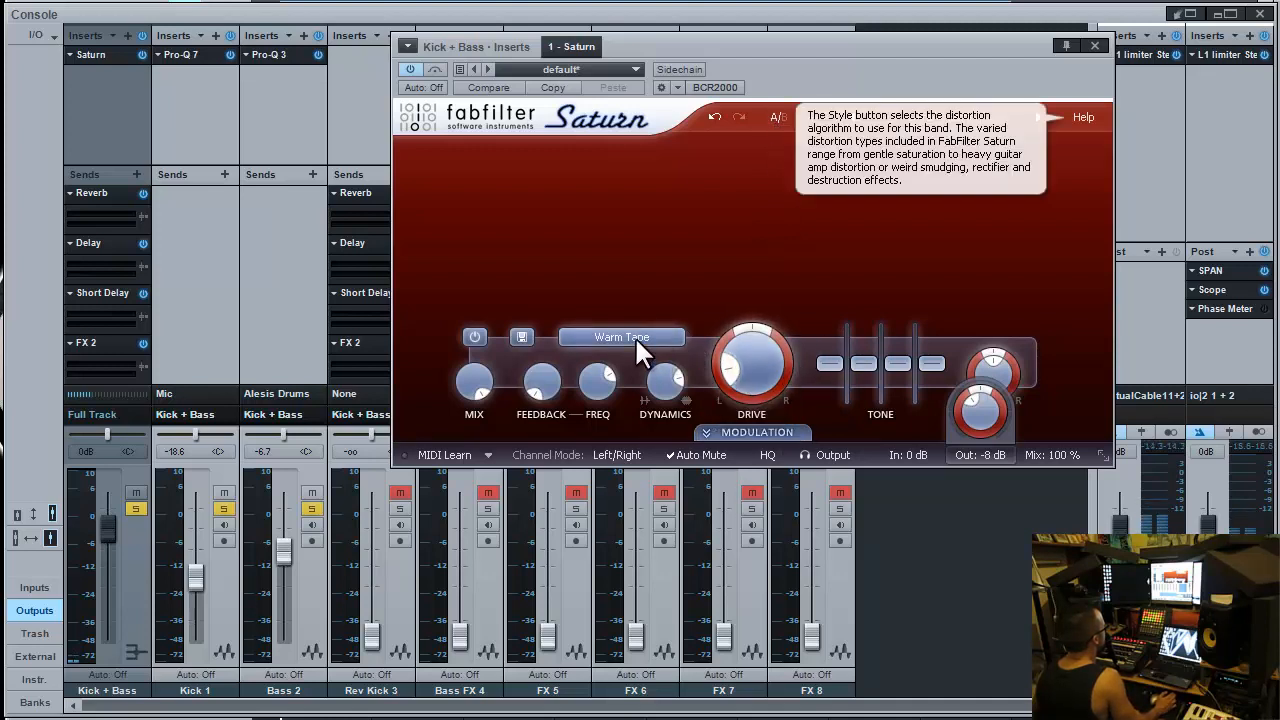
{"action": "left_click", "coordinate": [635, 336]}
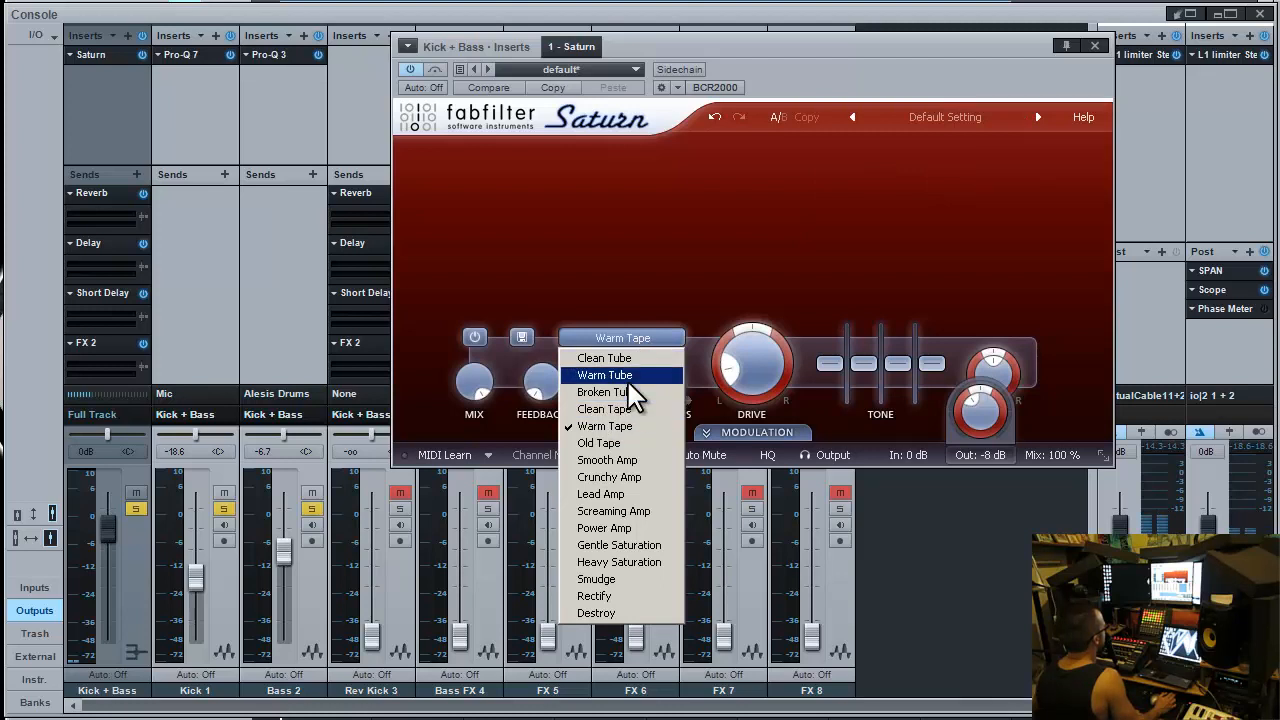
{"action": "left_click", "coordinate": [628, 378]}
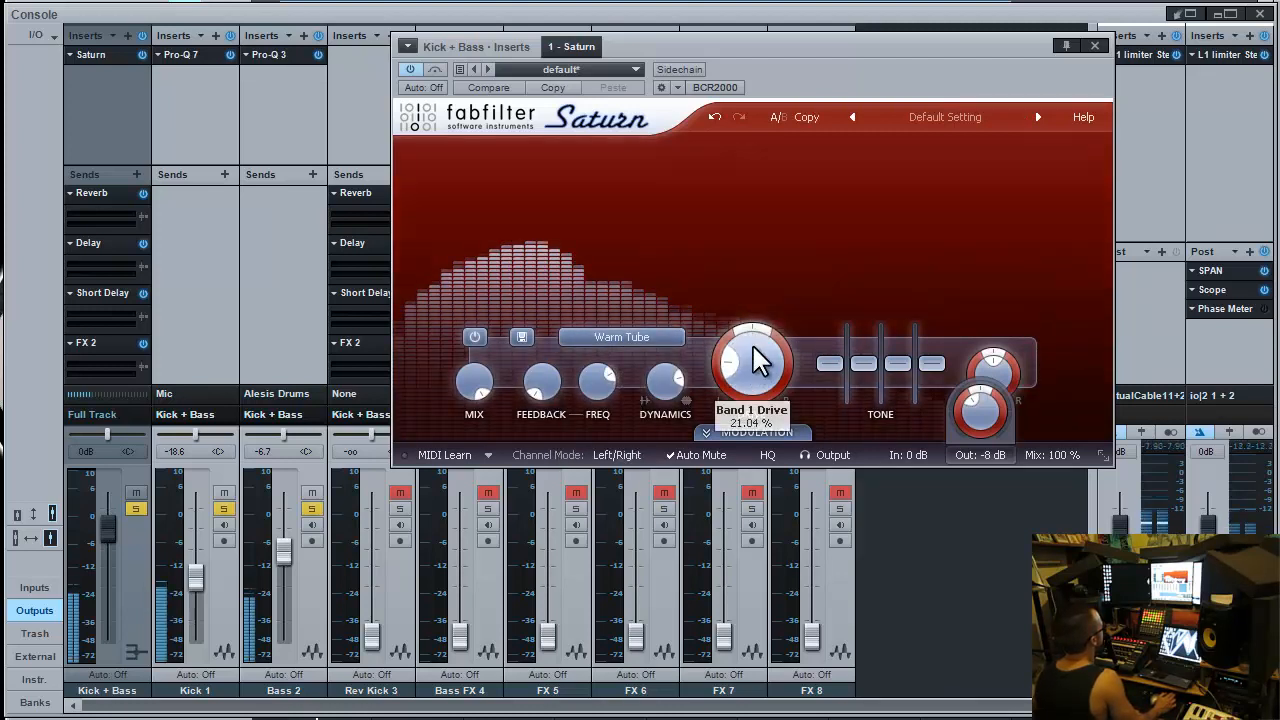
{"action": "scroll", "coordinate": [666, 379], "scroll_direction": "up", "scroll_amount": 3}
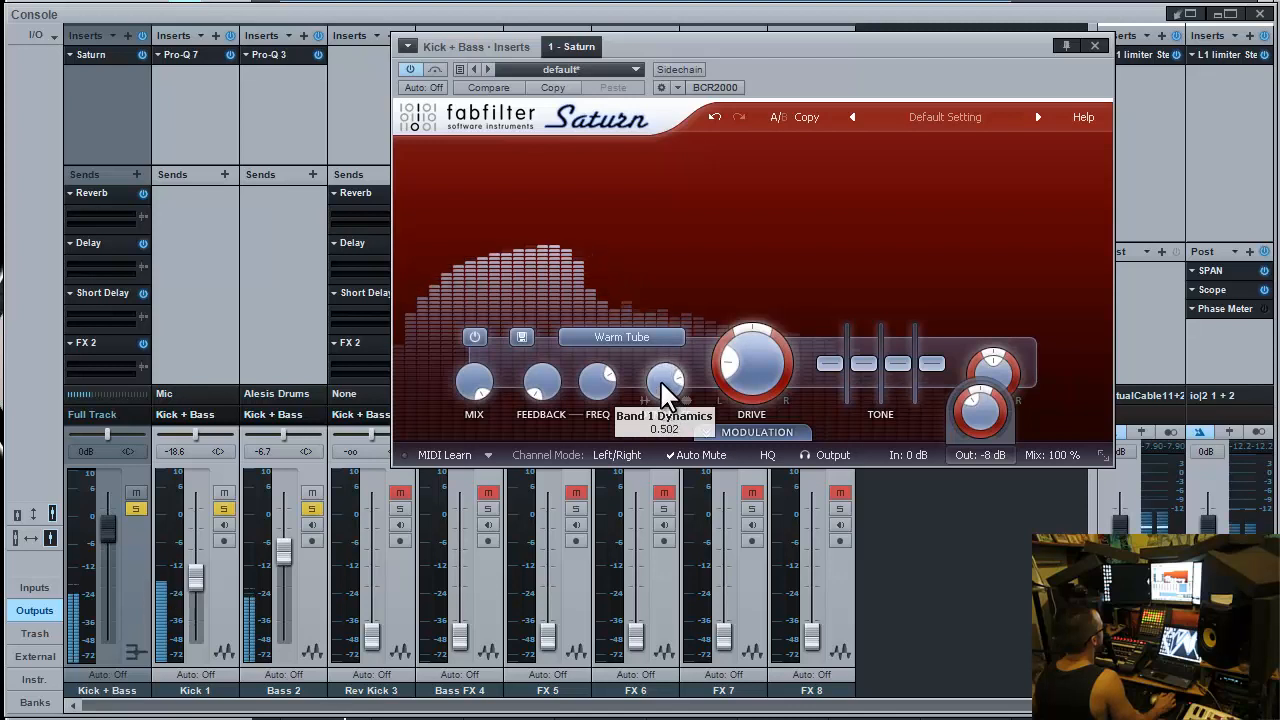
{"action": "left_click_drag", "start_coordinate": [657, 373], "coordinate": [657, 361]}
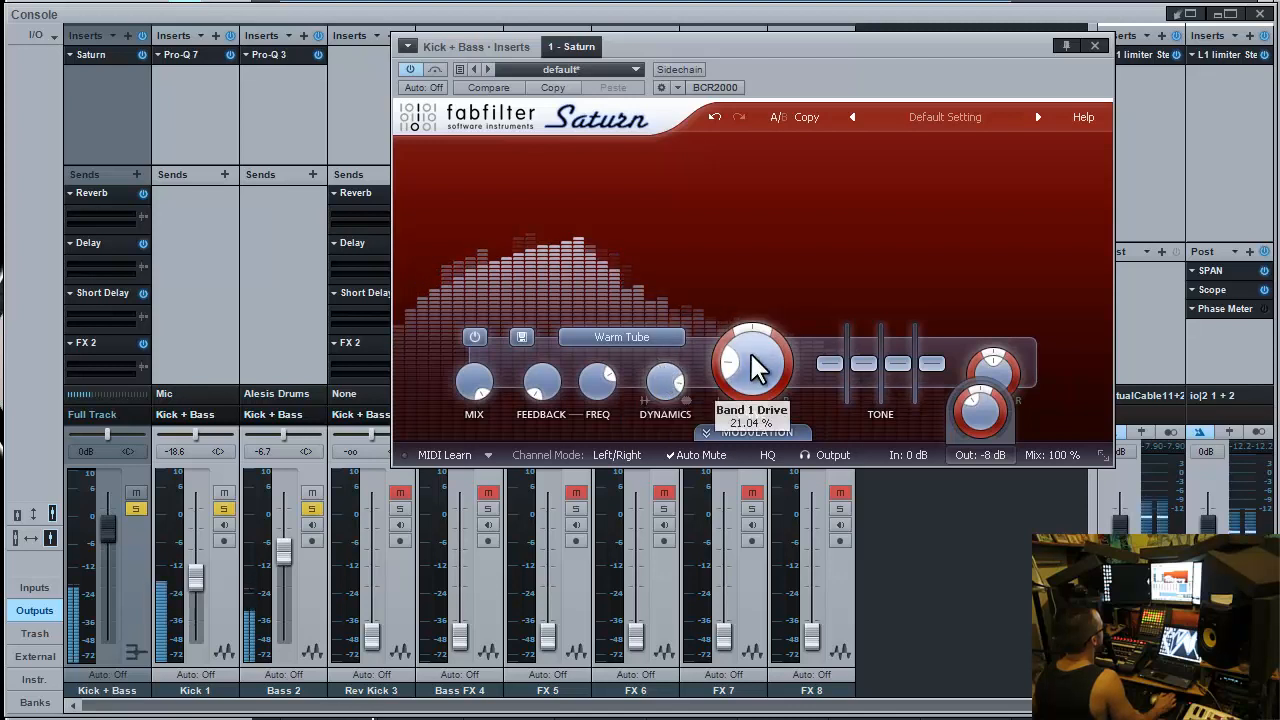
- Try a Drive of about 62%, bring it back to about 17%, and turn the band's Dynamics down
{"action": "left_click_drag", "start_coordinate": [751, 353], "coordinate": [766, 286]}
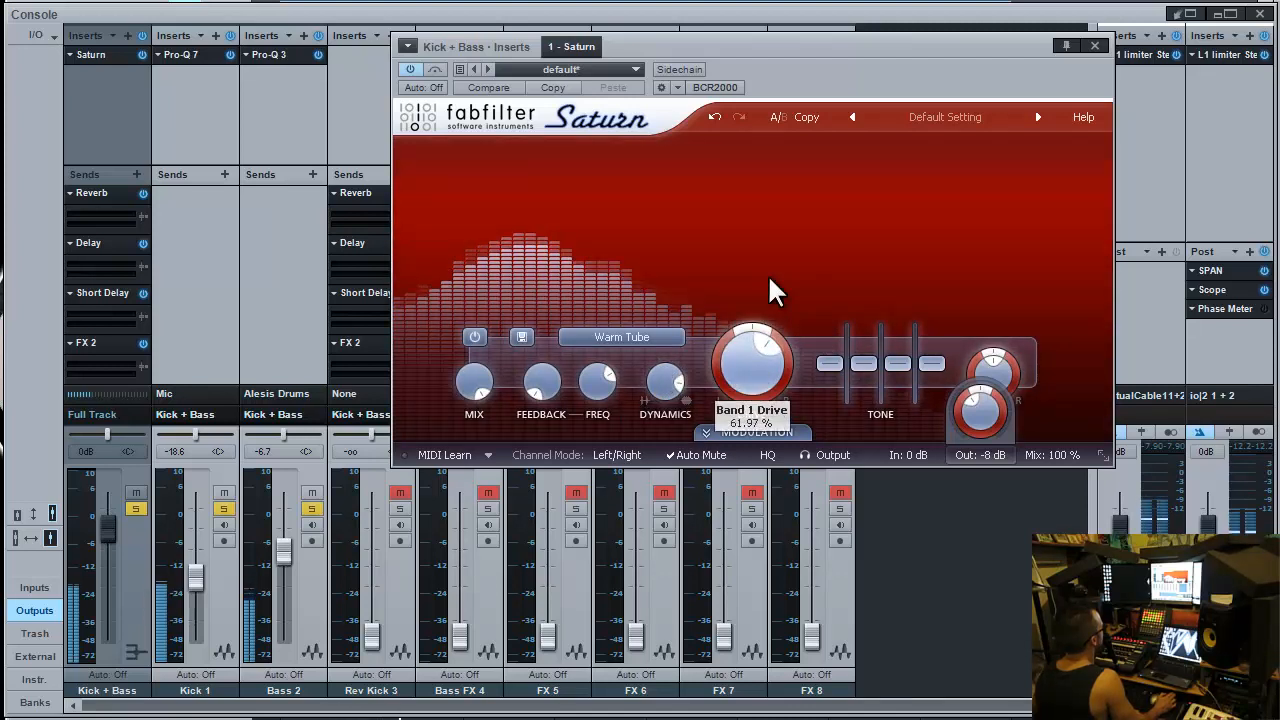
{"action": "left_click_drag", "start_coordinate": [751, 359], "coordinate": [753, 370]}
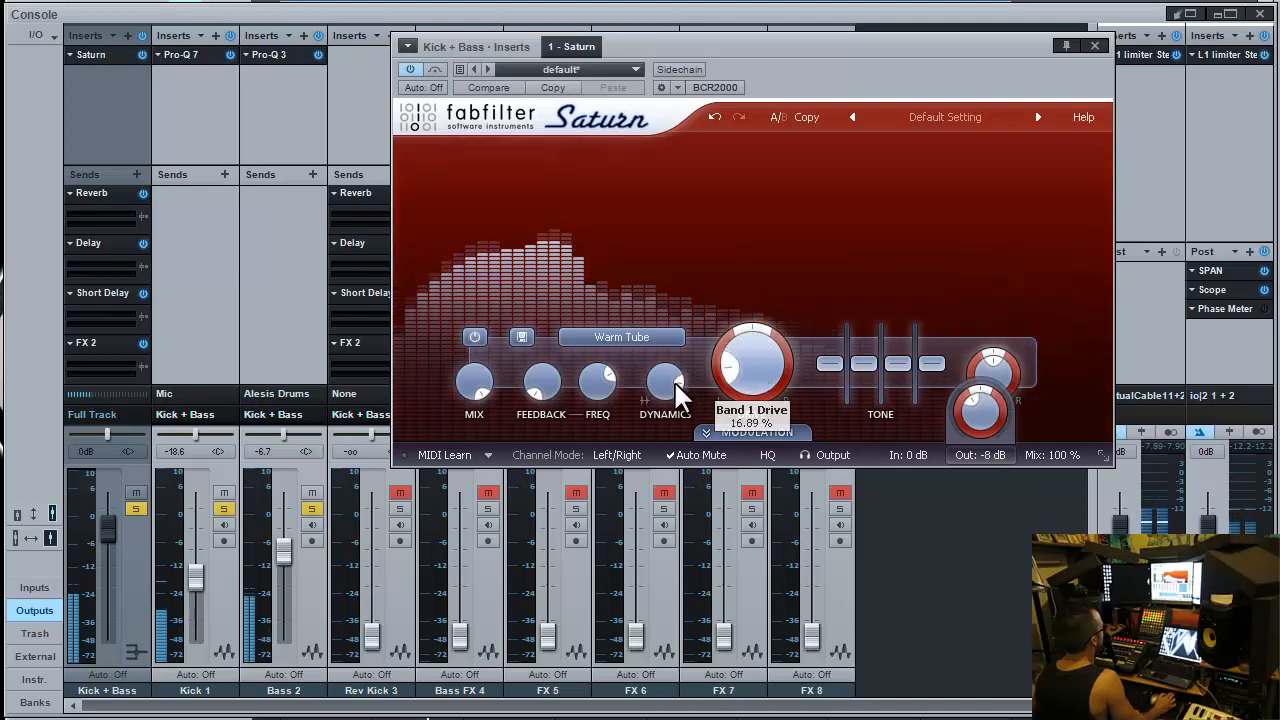
{"action": "left_click_drag", "start_coordinate": [673, 381], "coordinate": [668, 402]}
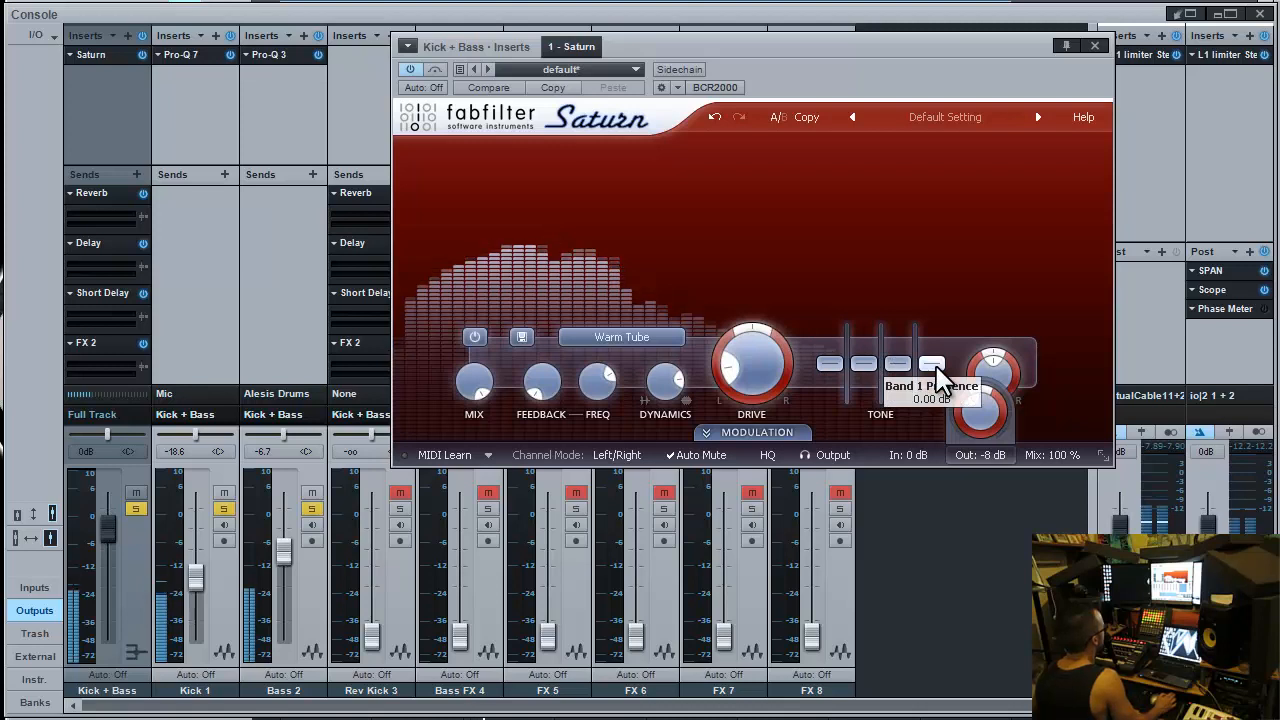
- Audition the Clean Tube and Broken Tube styles on Saturn's band and return to Warm Tube
{"action": "left_click", "coordinate": [635, 338]}
{"action": "left_click", "coordinate": [642, 357]}
{"action": "left_click", "coordinate": [646, 334]}
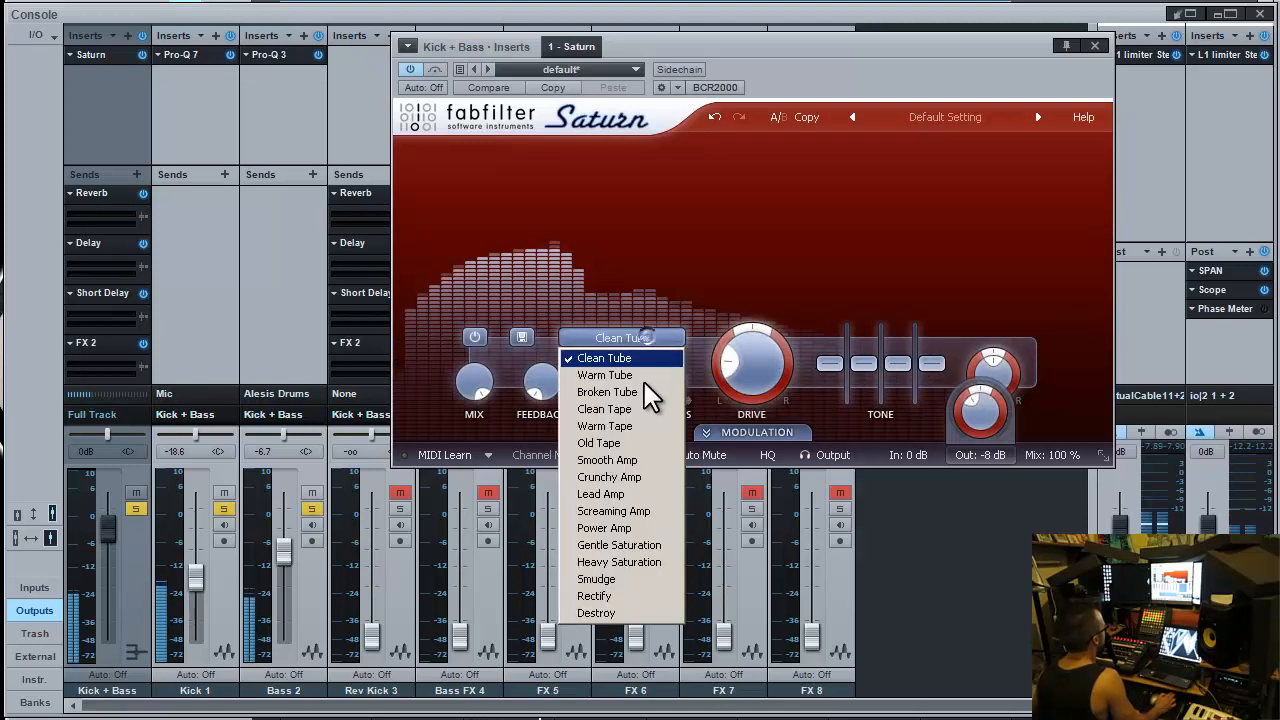
{"action": "left_click", "coordinate": [648, 394]}
{"action": "left_click", "coordinate": [648, 344]}
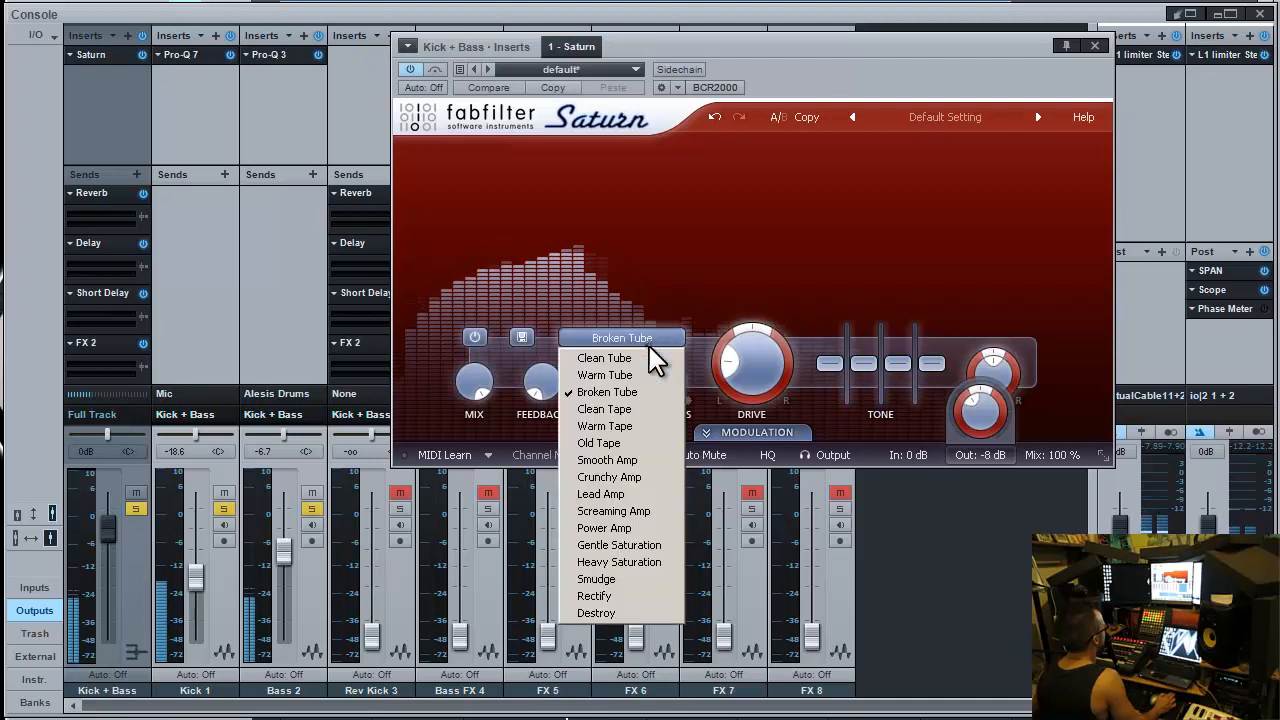
{"action": "left_click", "coordinate": [608, 375]}
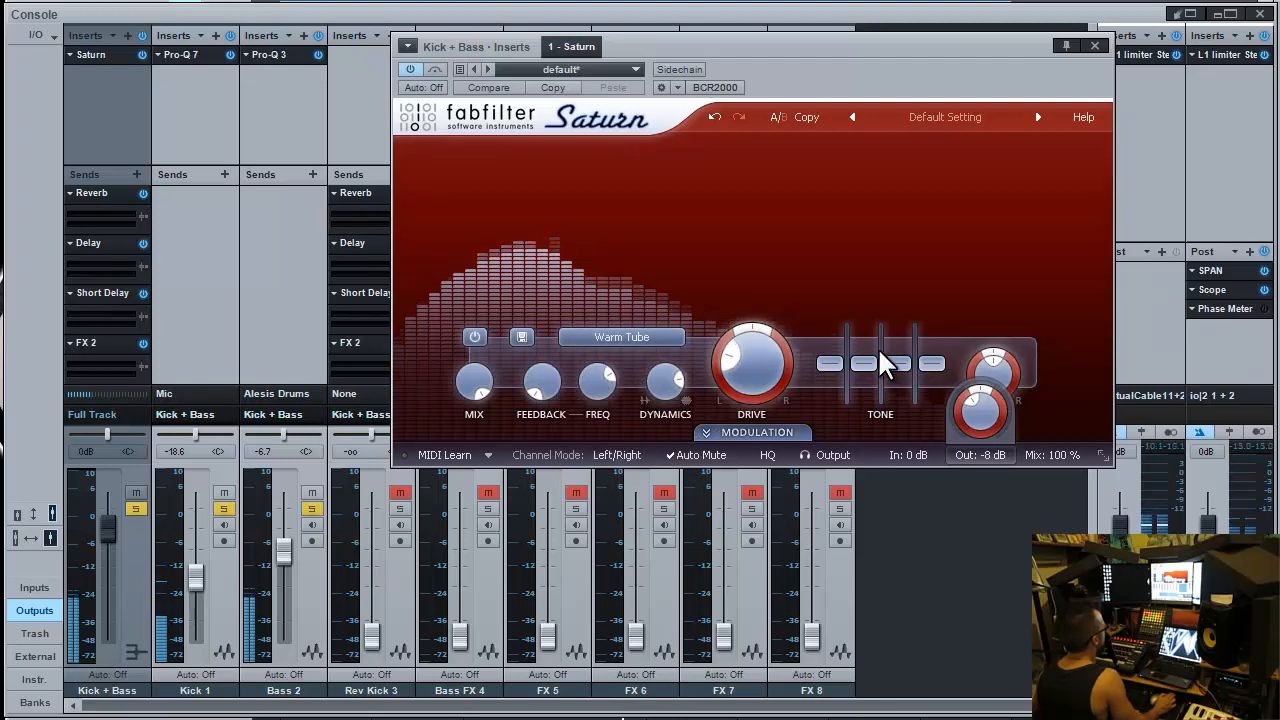
- Compare Warm Tube with the bypassed signal, then lower the band's Treble to about -2.2 dB and return Presence to its centre
{"action": "left_click", "coordinate": [438, 69]}
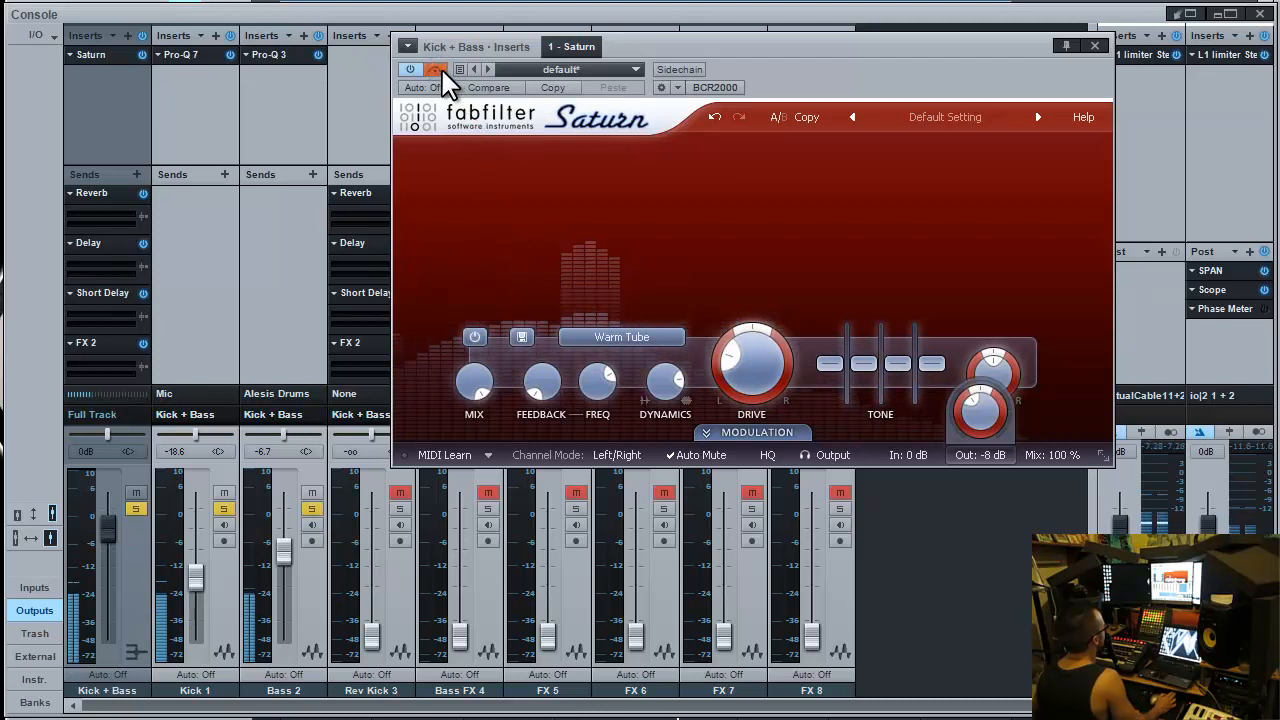
{"action": "left_click", "coordinate": [438, 69]}
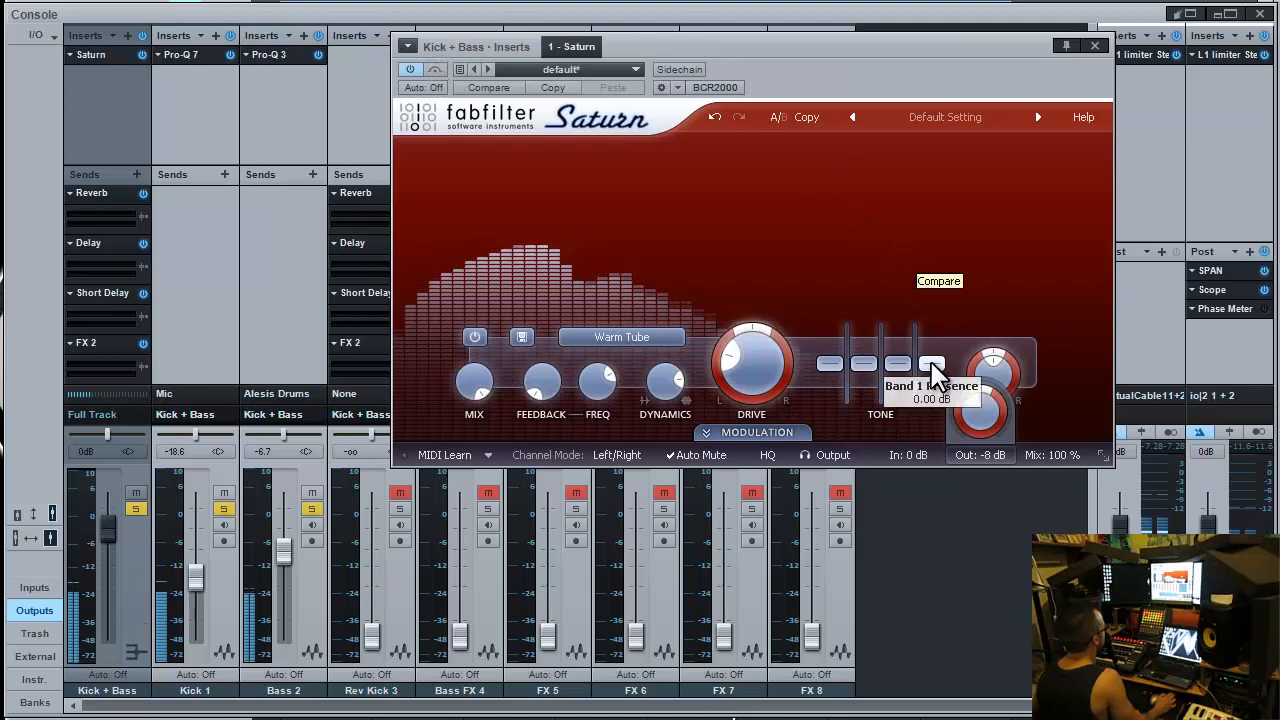
{"action": "mouse_move", "coordinate": [932, 372]}
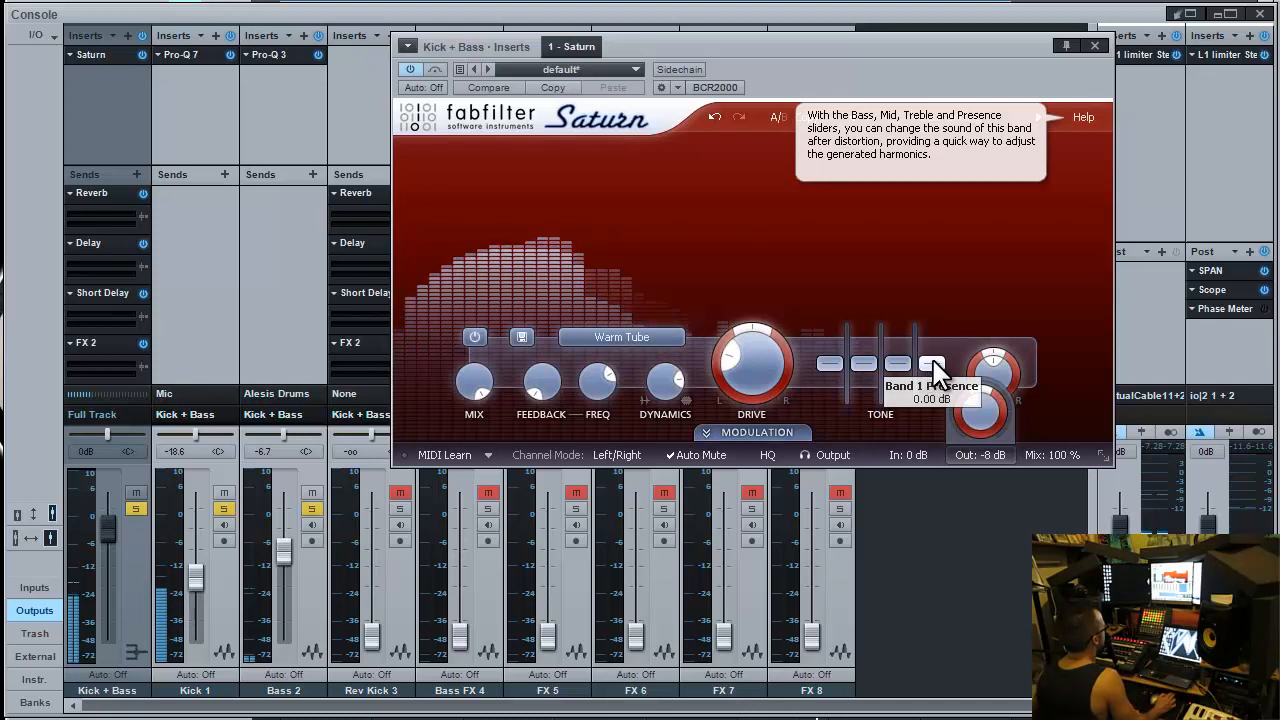
{"action": "left_click_drag", "start_coordinate": [938, 362], "coordinate": [897, 382]}
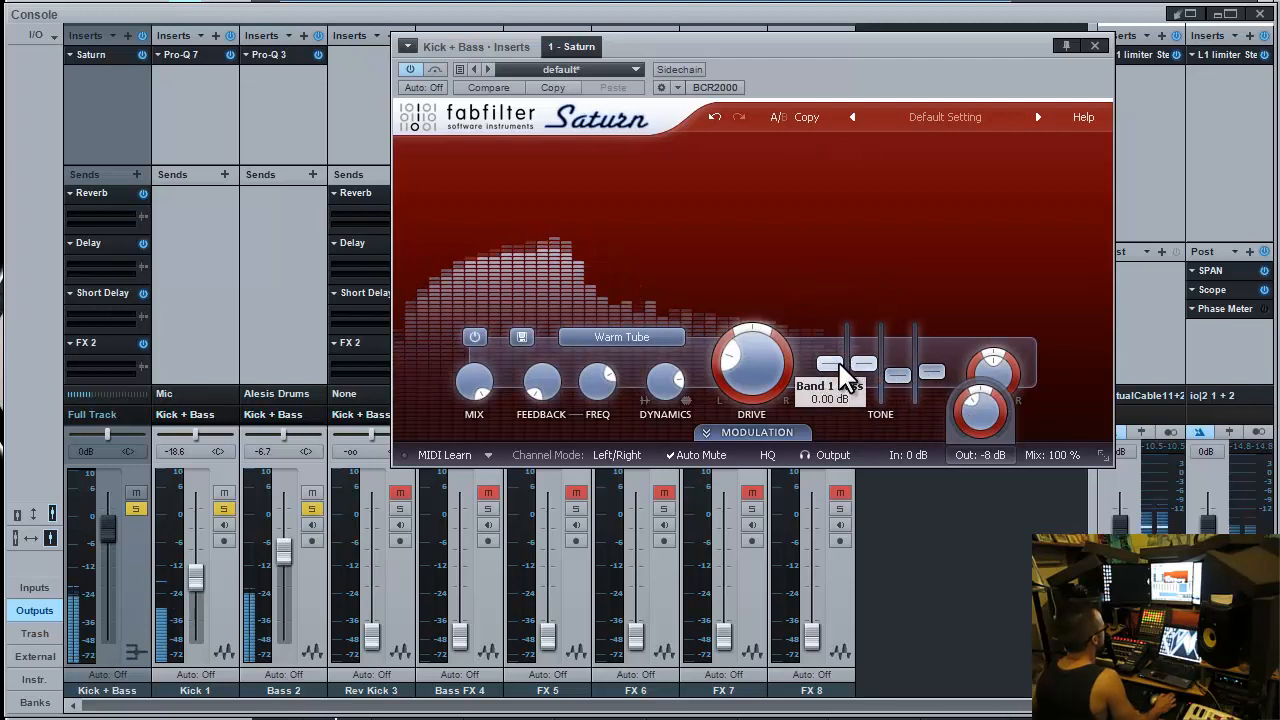
{"action": "left_click_drag", "start_coordinate": [923, 371], "coordinate": [907, 377]}
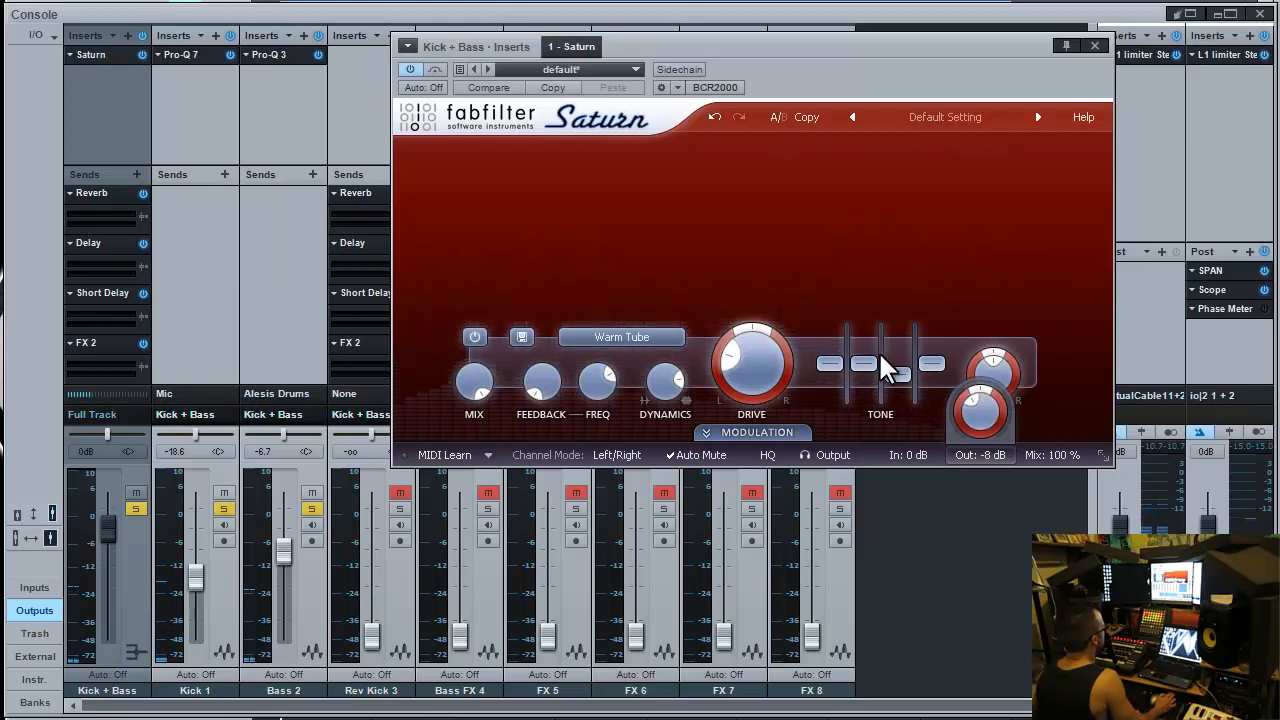
{"action": "mouse_move", "coordinate": [897, 370]}
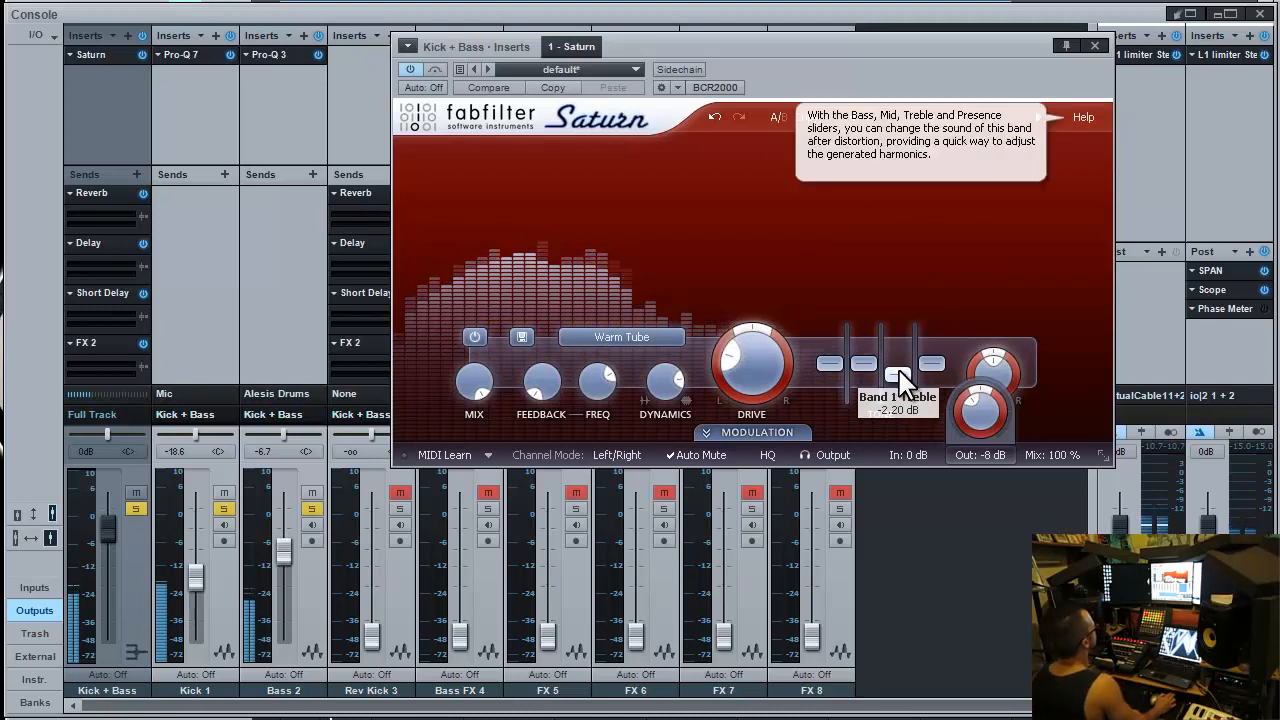
- Set Saturn's output gain to about -8.04 dB, toggling the bypass to match the processed level with the dry signal
{"action": "left_click", "coordinate": [439, 68]}
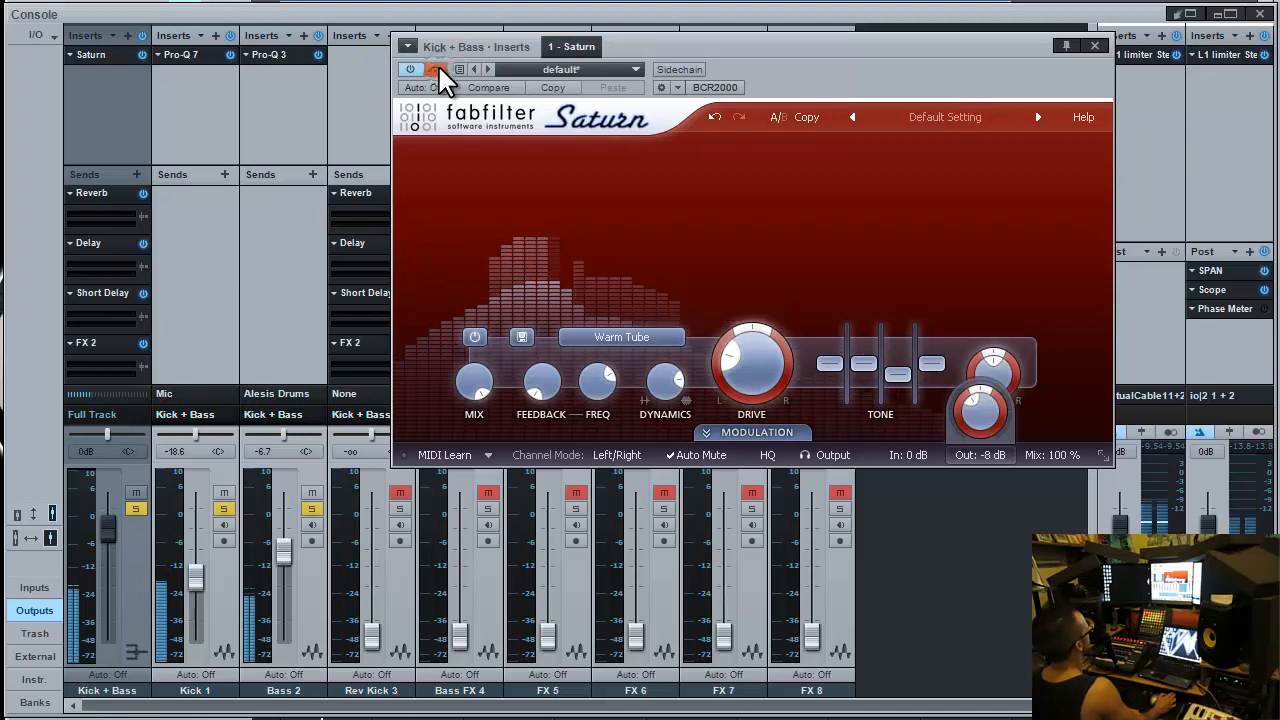
{"action": "left_click", "coordinate": [439, 68]}
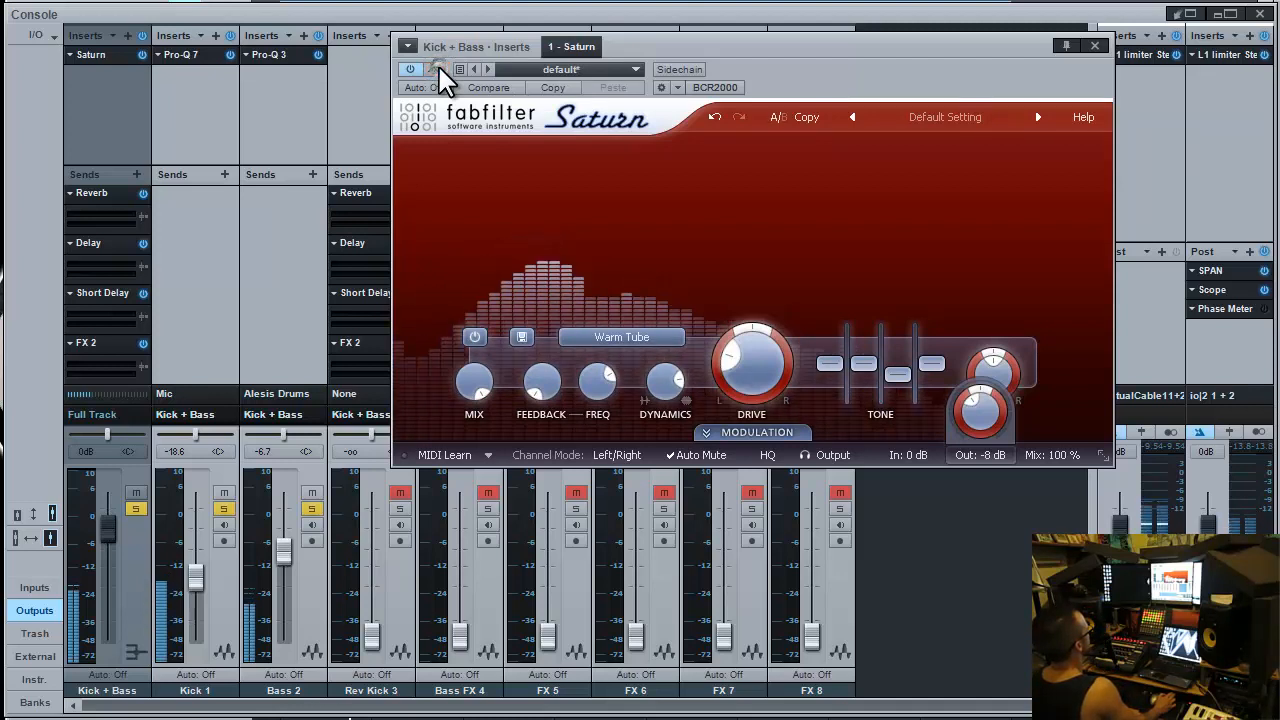
{"action": "mouse_move", "coordinate": [993, 412]}
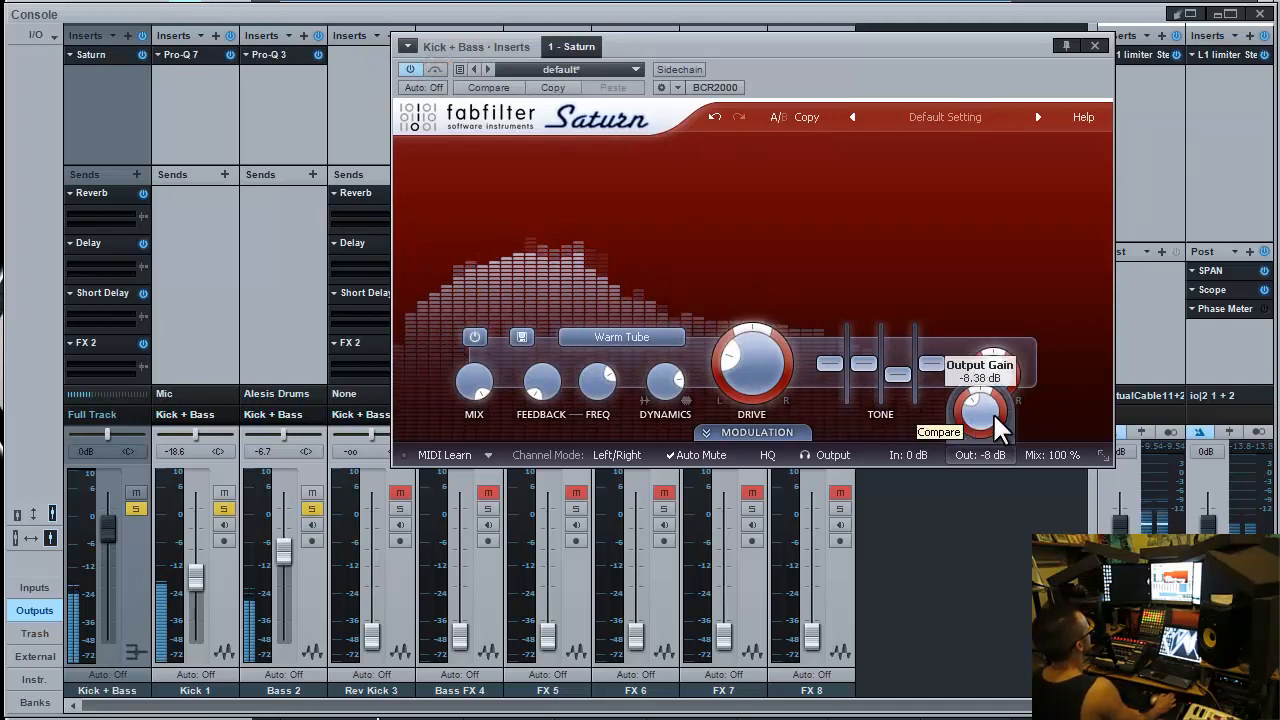
{"action": "left_click_drag", "start_coordinate": [994, 408], "coordinate": [994, 406]}
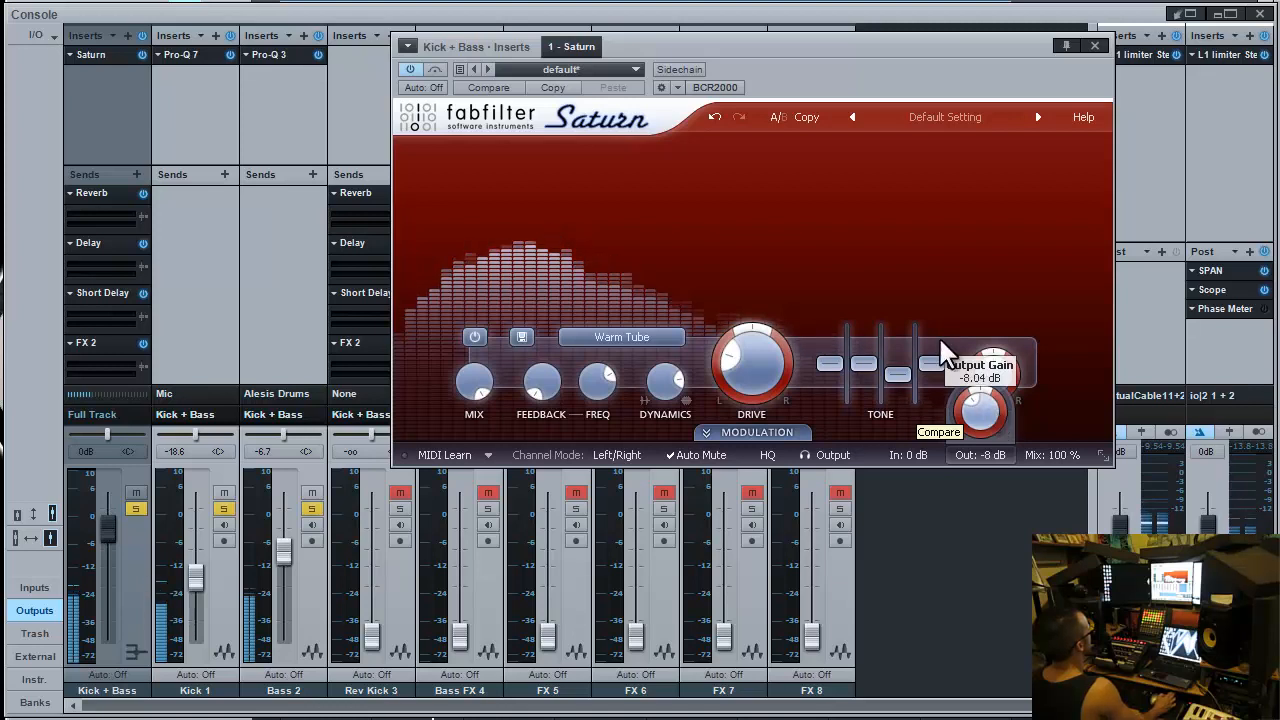
{"action": "left_click", "coordinate": [439, 70]}
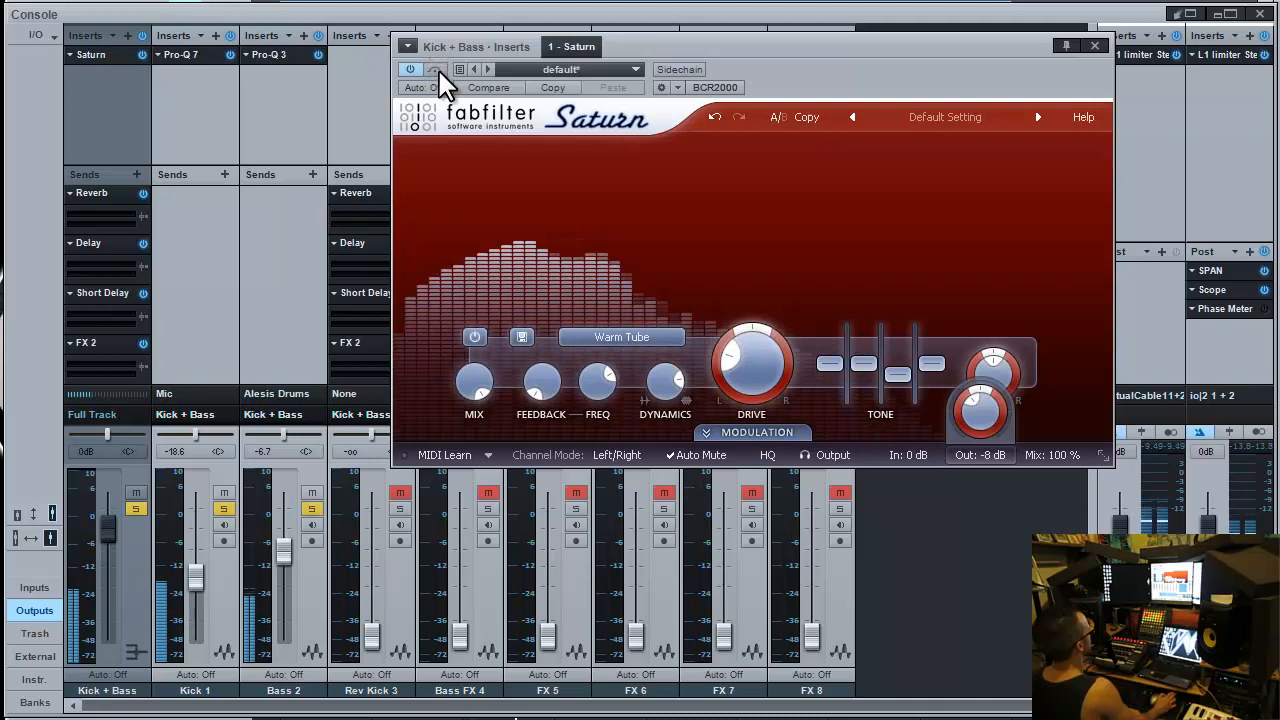
- Compare Saturn's A and B settings, leave the Warm Tape version active, and close the plug-in window
{"action": "left_click", "coordinate": [778, 116]}
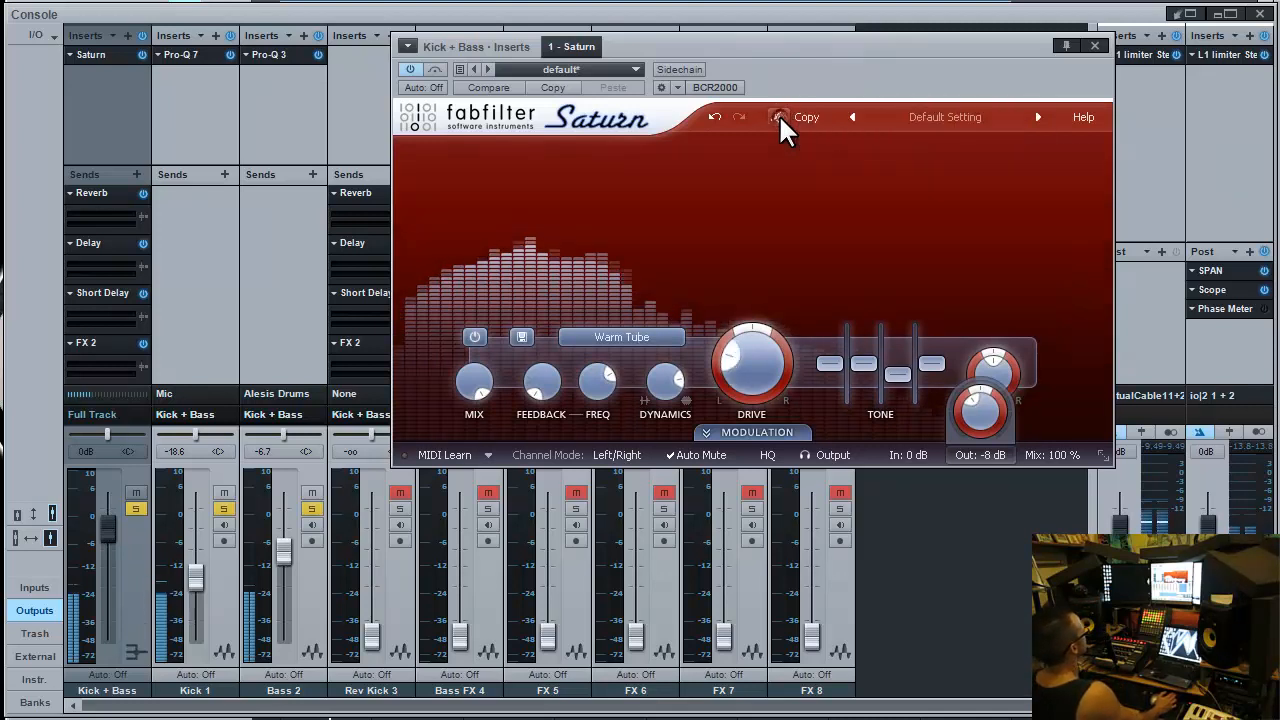
{"action": "left_click", "coordinate": [779, 116]}
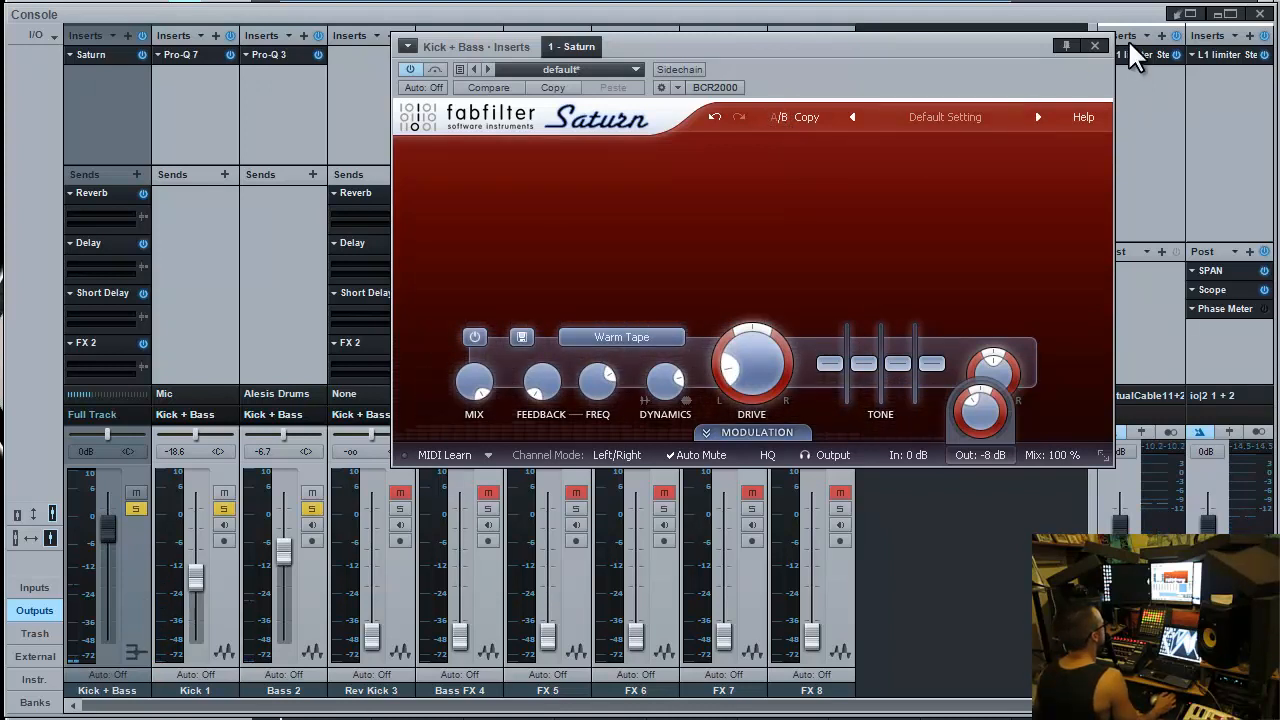
{"action": "left_click", "coordinate": [1095, 46]}
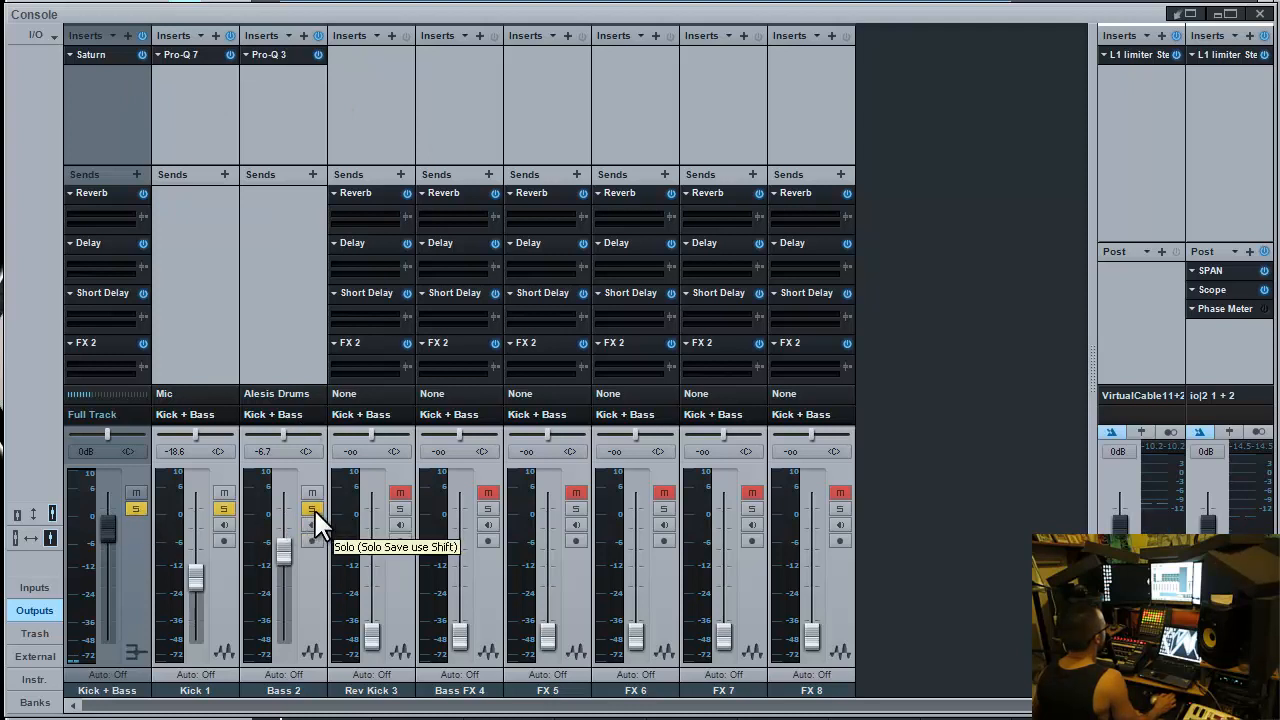
- Clear the solos on Kick 1 and Bass 2 and insert the RCompressor Stereo effect after Pro-Q on Bass 2
{"action": "left_click", "coordinate": [224, 508]}
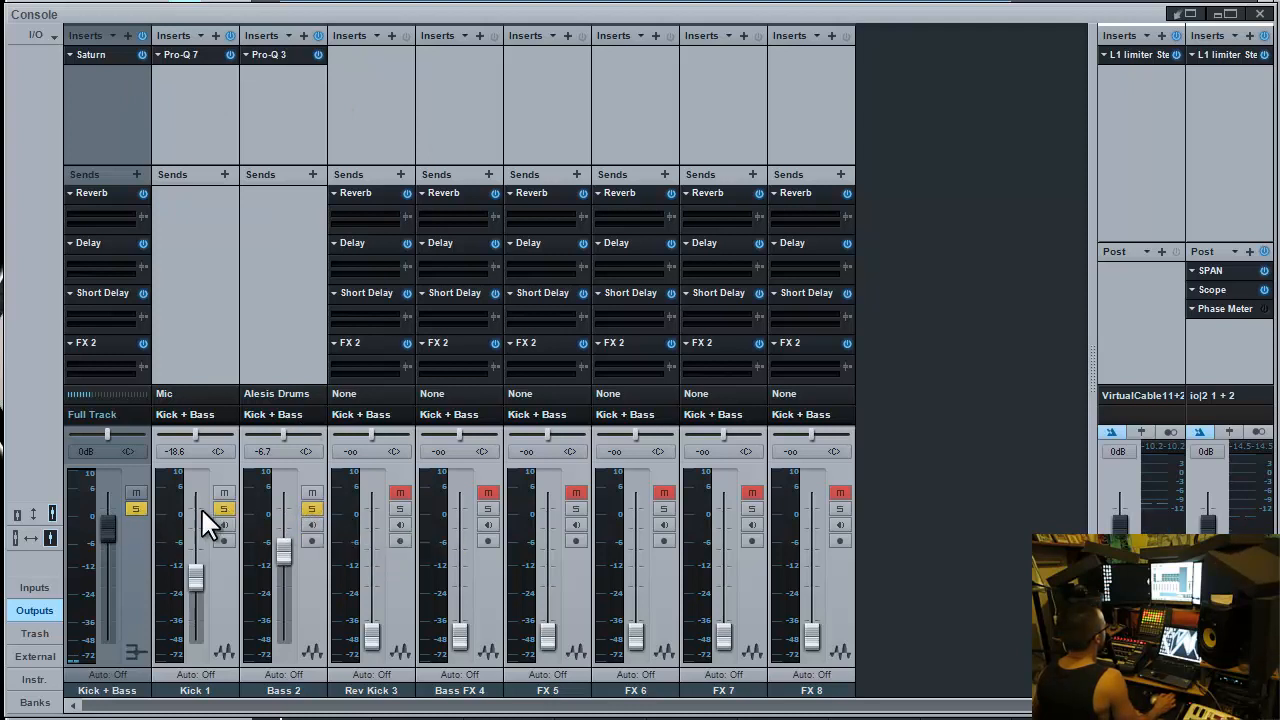
{"action": "left_click", "coordinate": [312, 508]}
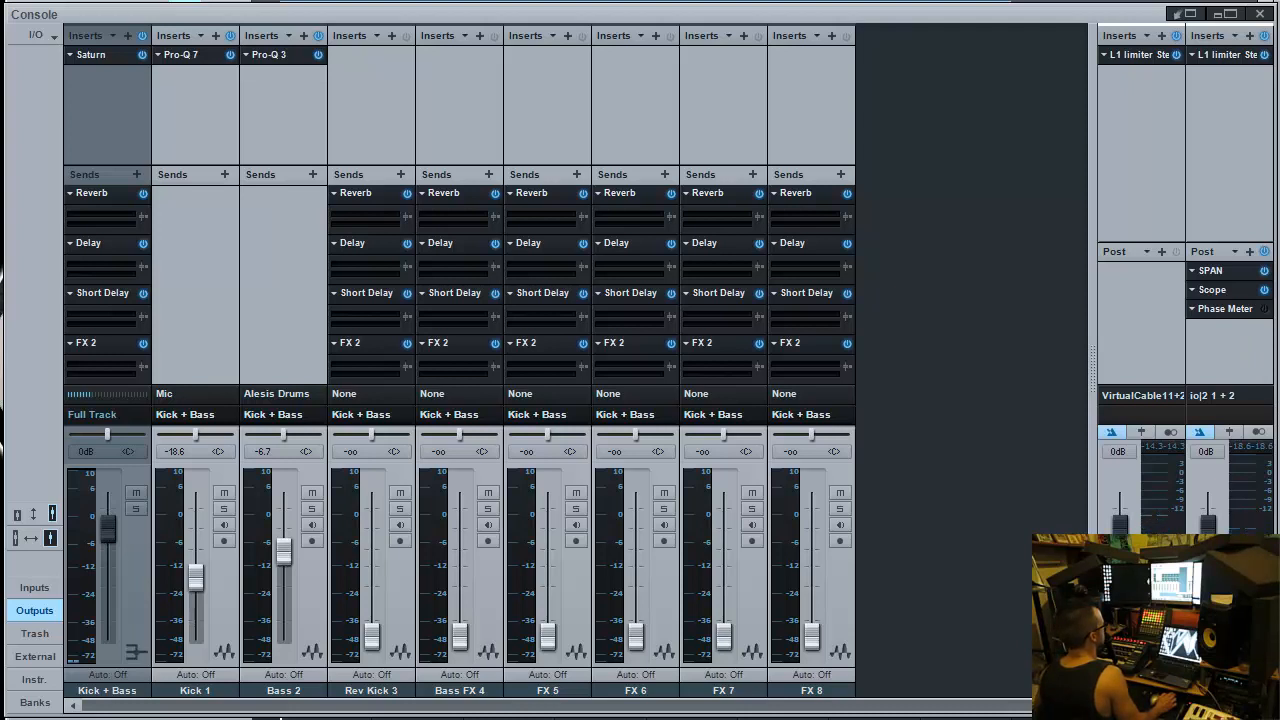
{"action": "left_click_drag", "start_coordinate": [936, 388], "coordinate": [263, 97]}
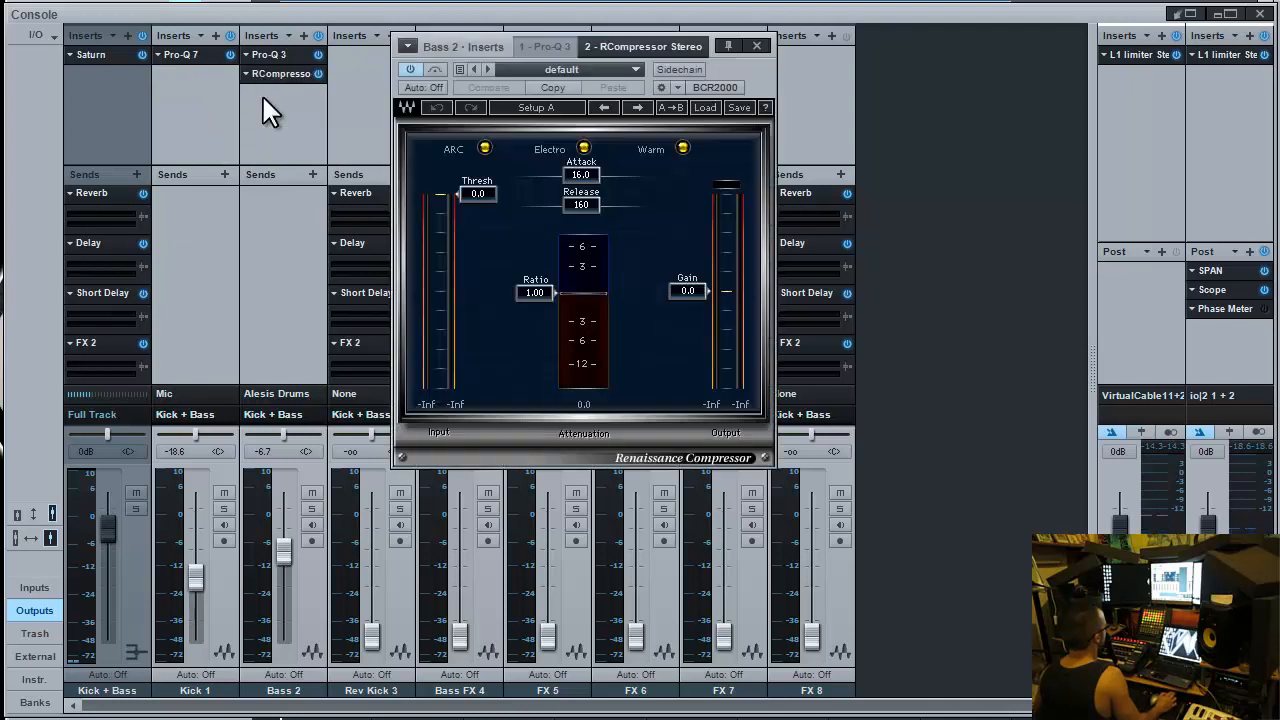
- Enable the sidechain on Bass 2's RCompressor with its window pinned, and feed its Stereo Aux In with a pre-fader send from Kick 1
{"action": "left_click", "coordinate": [682, 70]}
{"action": "left_click", "coordinate": [728, 46]}
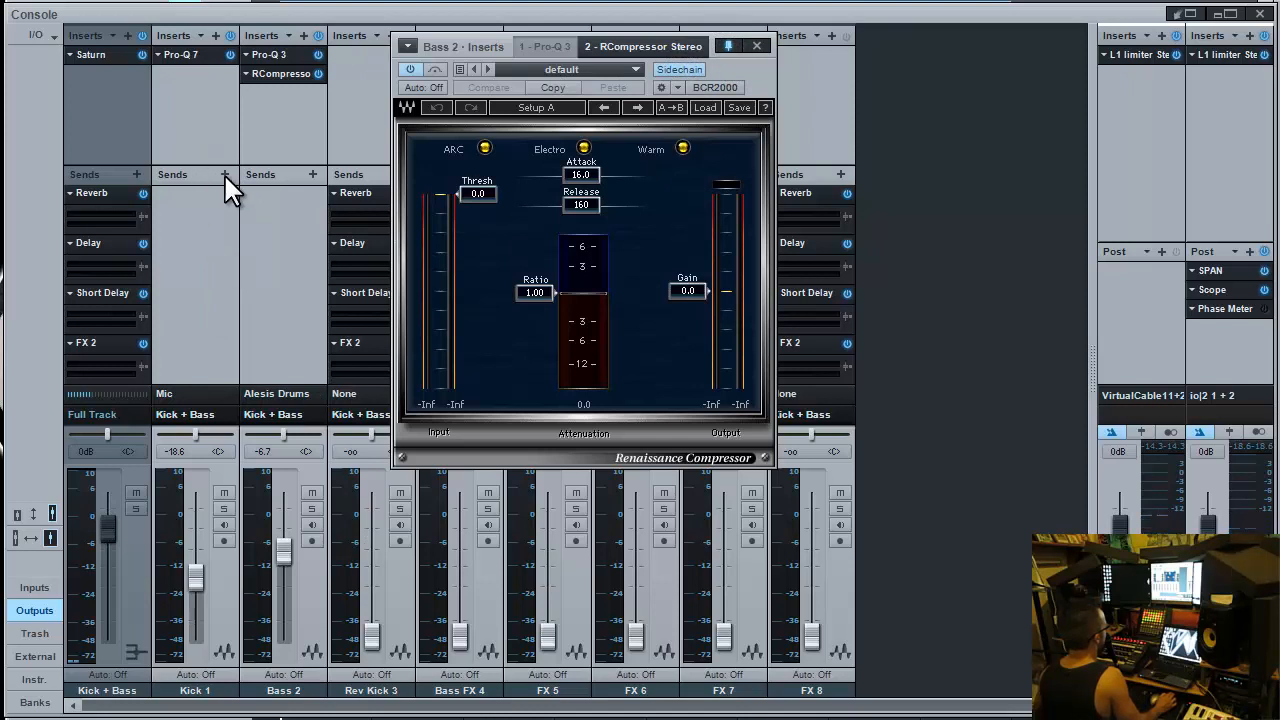
{"action": "left_click", "coordinate": [225, 175]}
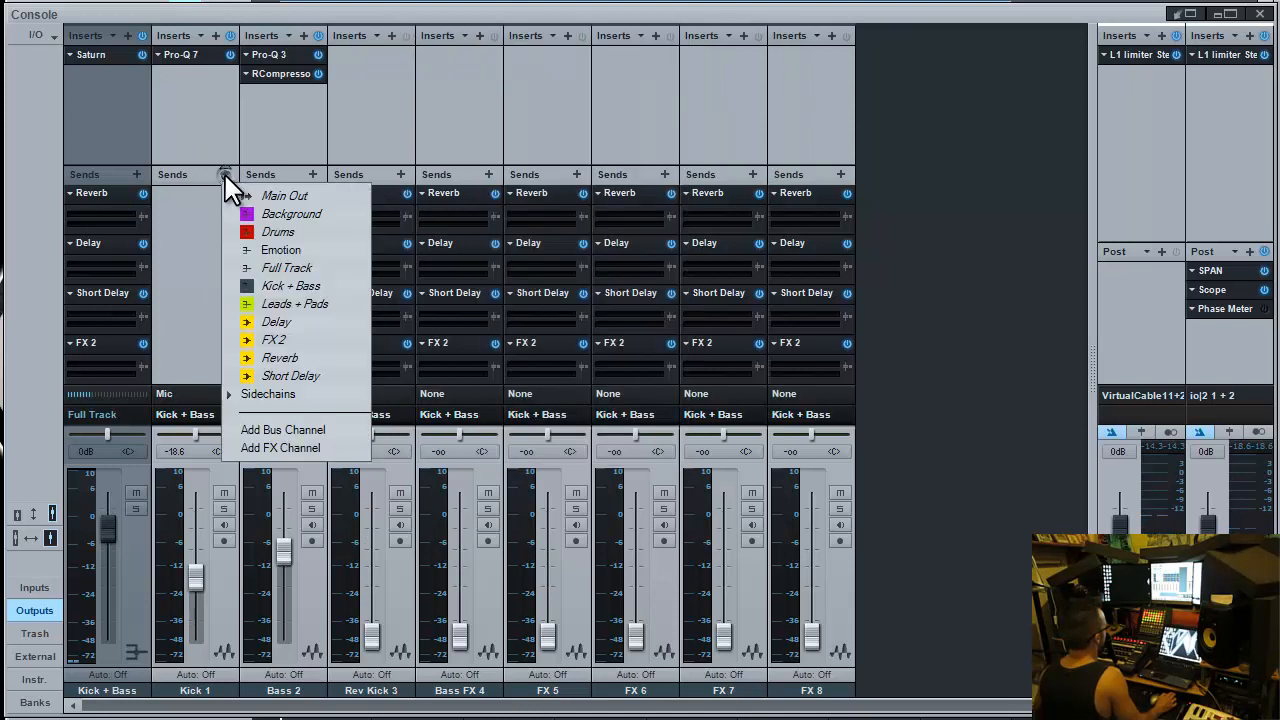
{"action": "left_click", "coordinate": [260, 395]}
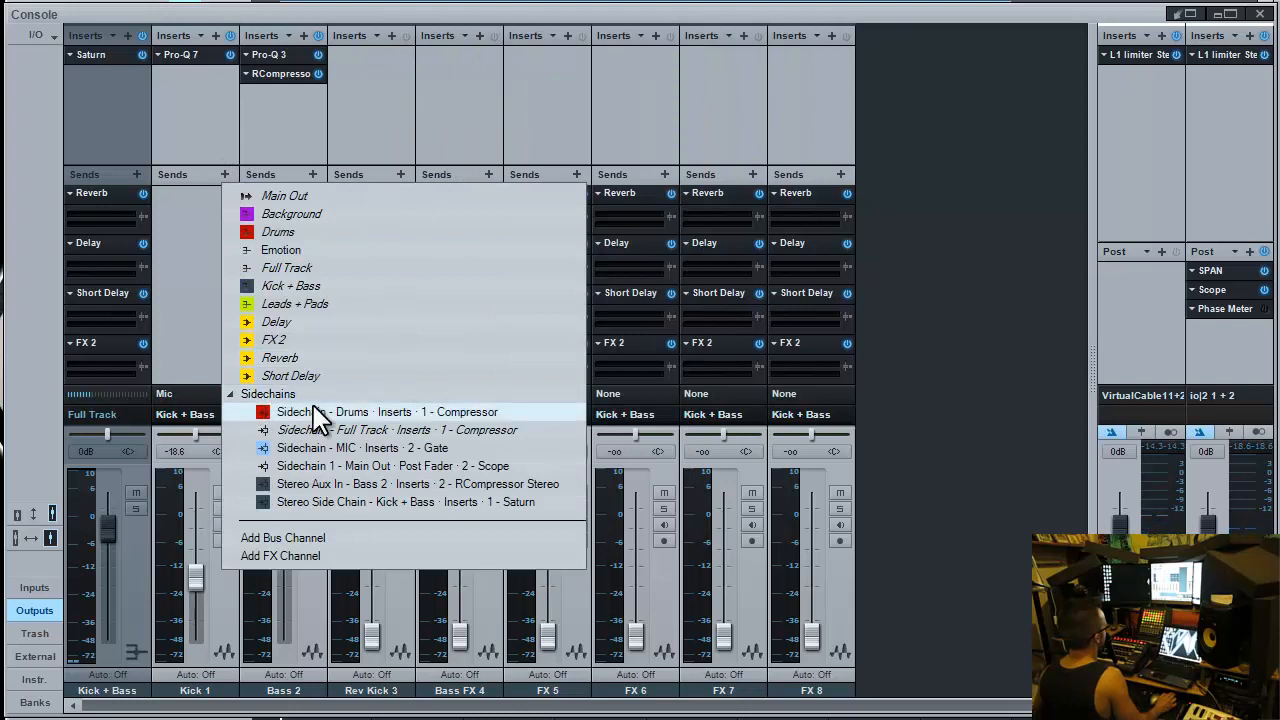
{"action": "left_click", "coordinate": [387, 485]}
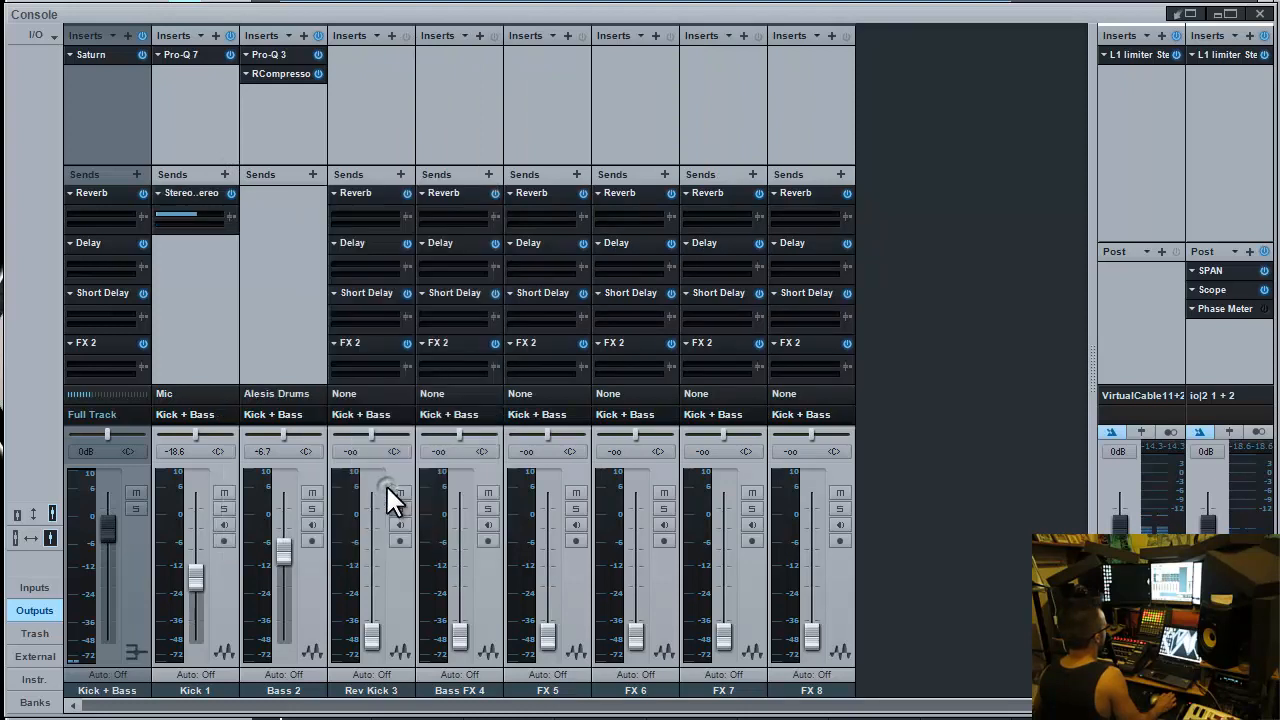
{"action": "left_click", "coordinate": [231, 216]}
{"action": "left_click", "coordinate": [211, 215]}
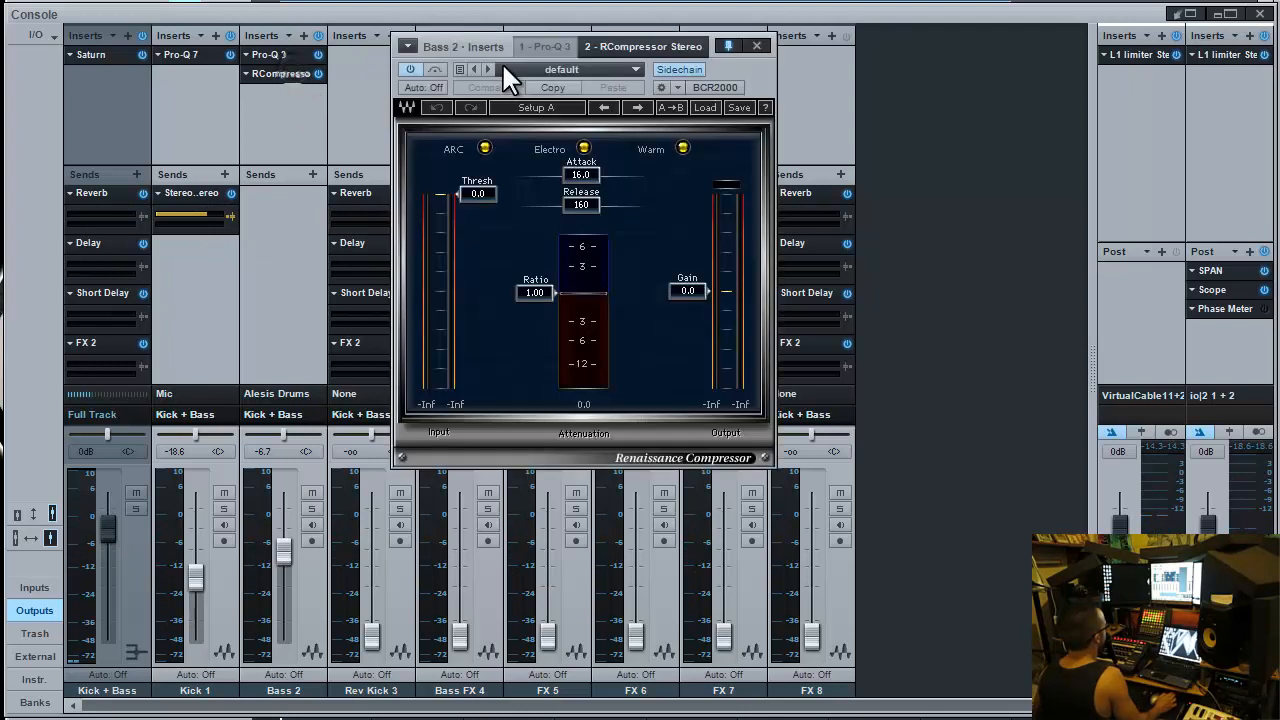
- Play the track and set Bass 2's RCompressor to an attack of 0.50 and a release of about 20.9
{"action": "left_click_drag", "start_coordinate": [432, 52], "coordinate": [413, 80]}
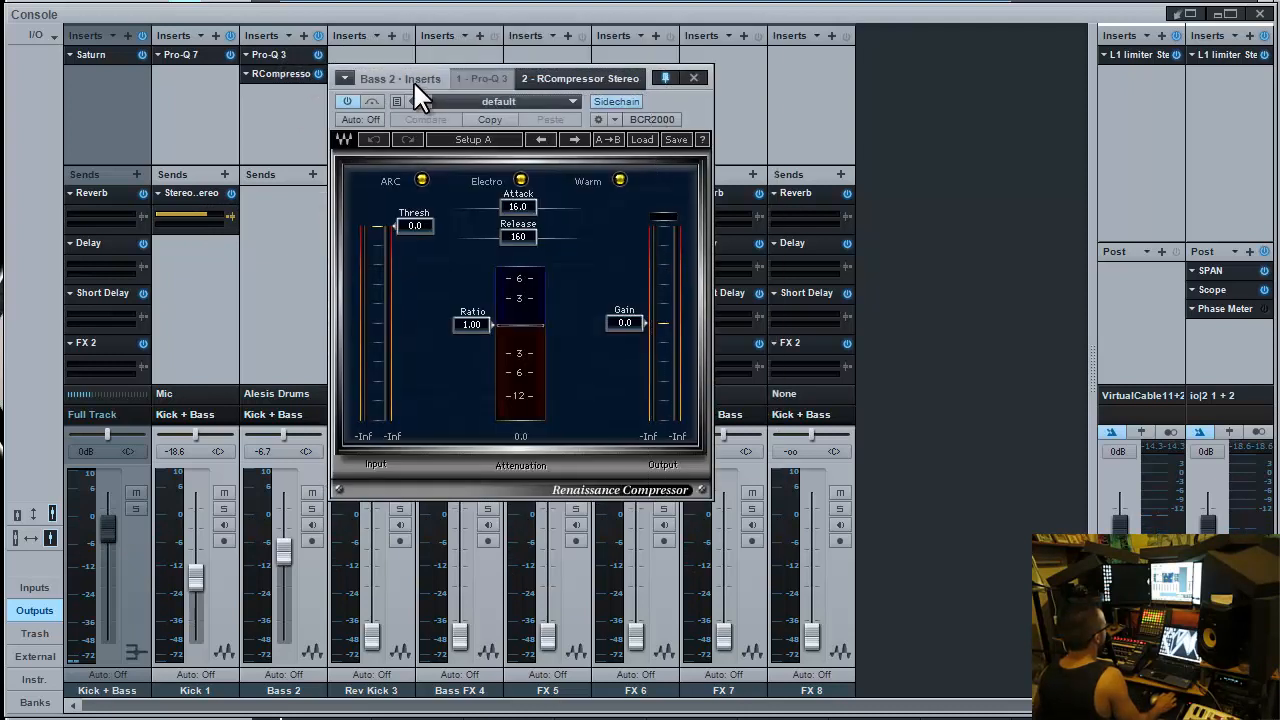
{"action": "key", "text": "space"}
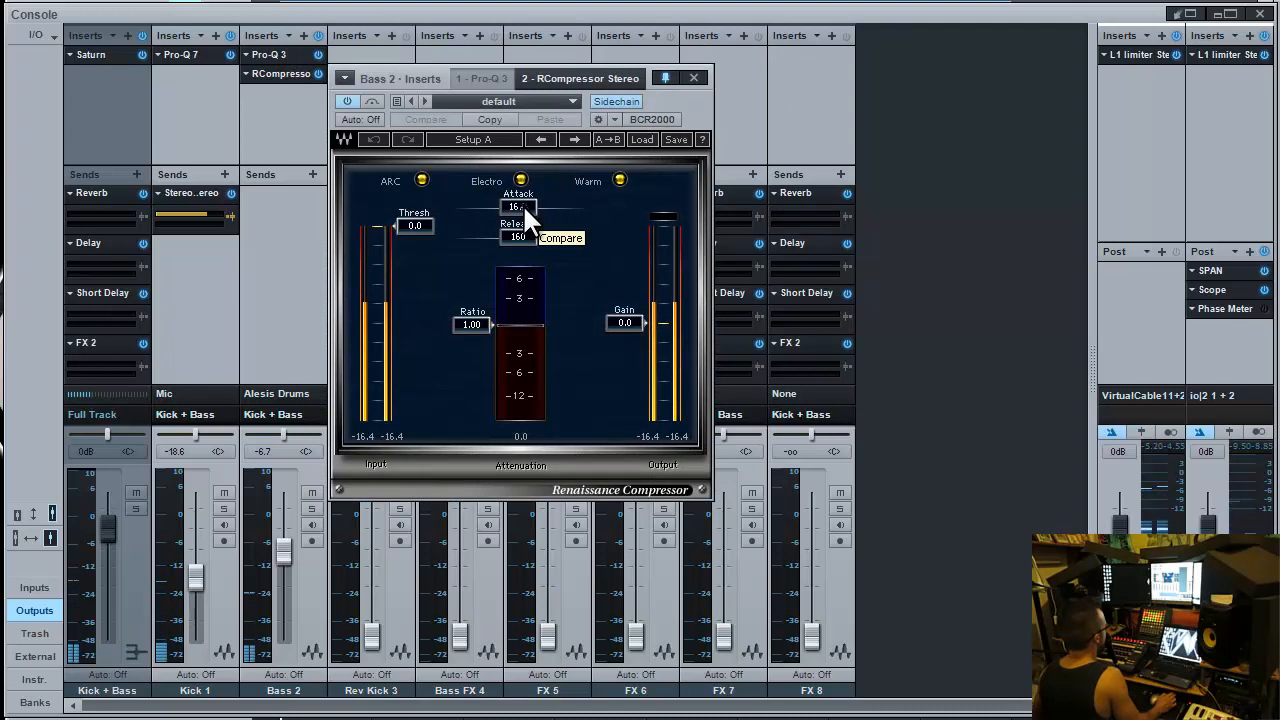
{"action": "left_click_drag", "start_coordinate": [522, 203], "coordinate": [329, 209]}
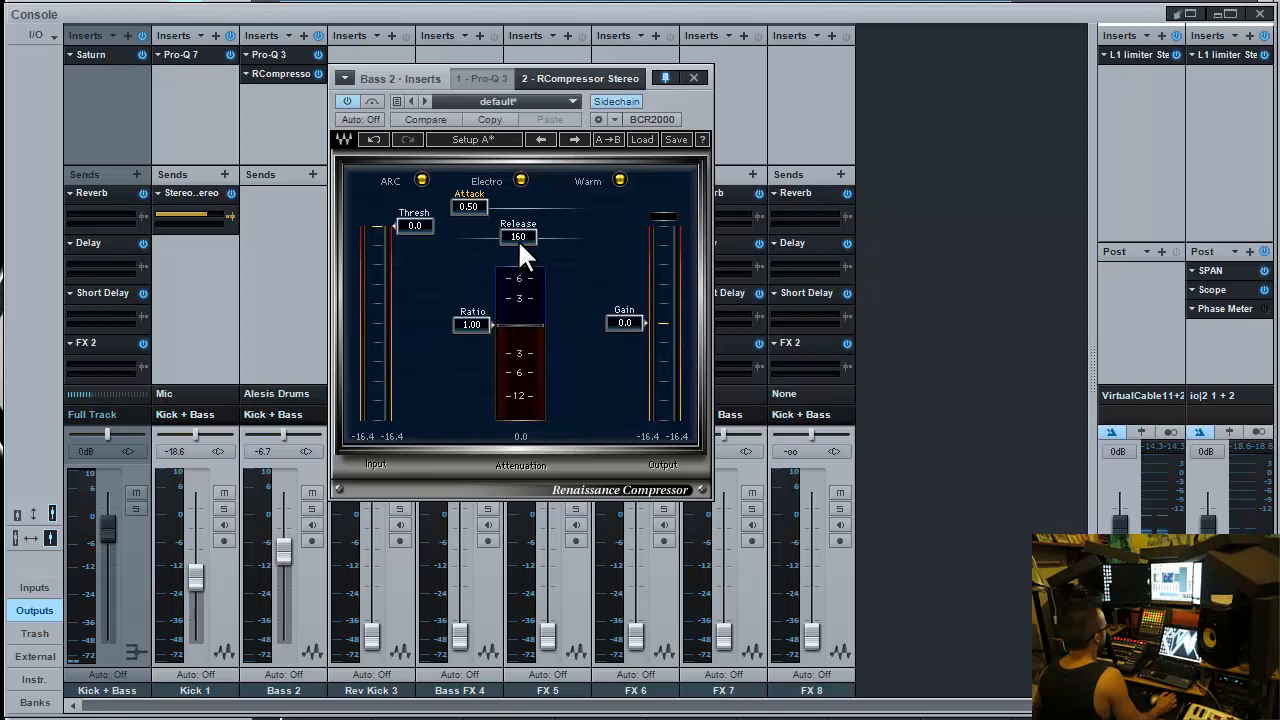
{"action": "left_click_drag", "start_coordinate": [489, 250], "coordinate": [464, 250]}
{"action": "left_click_drag", "start_coordinate": [498, 240], "coordinate": [462, 243]}
{"action": "left_click_drag", "start_coordinate": [510, 237], "coordinate": [452, 236]}
{"action": "left_click_drag", "start_coordinate": [510, 245], "coordinate": [521, 248]}
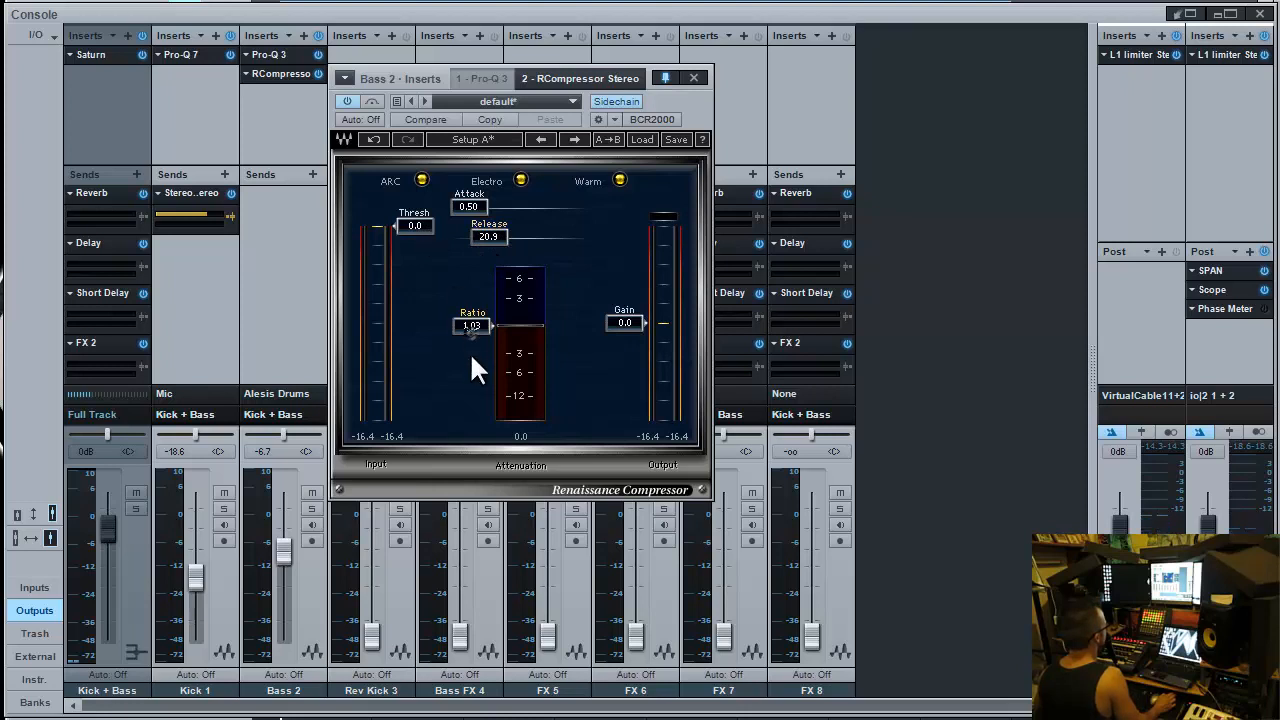
- Set the compressor's ratio to about 2.04 and its threshold to about -13.9
{"action": "left_click_drag", "start_coordinate": [474, 364], "coordinate": [489, 409]}
{"action": "left_click_drag", "start_coordinate": [420, 226], "coordinate": [427, 315]}
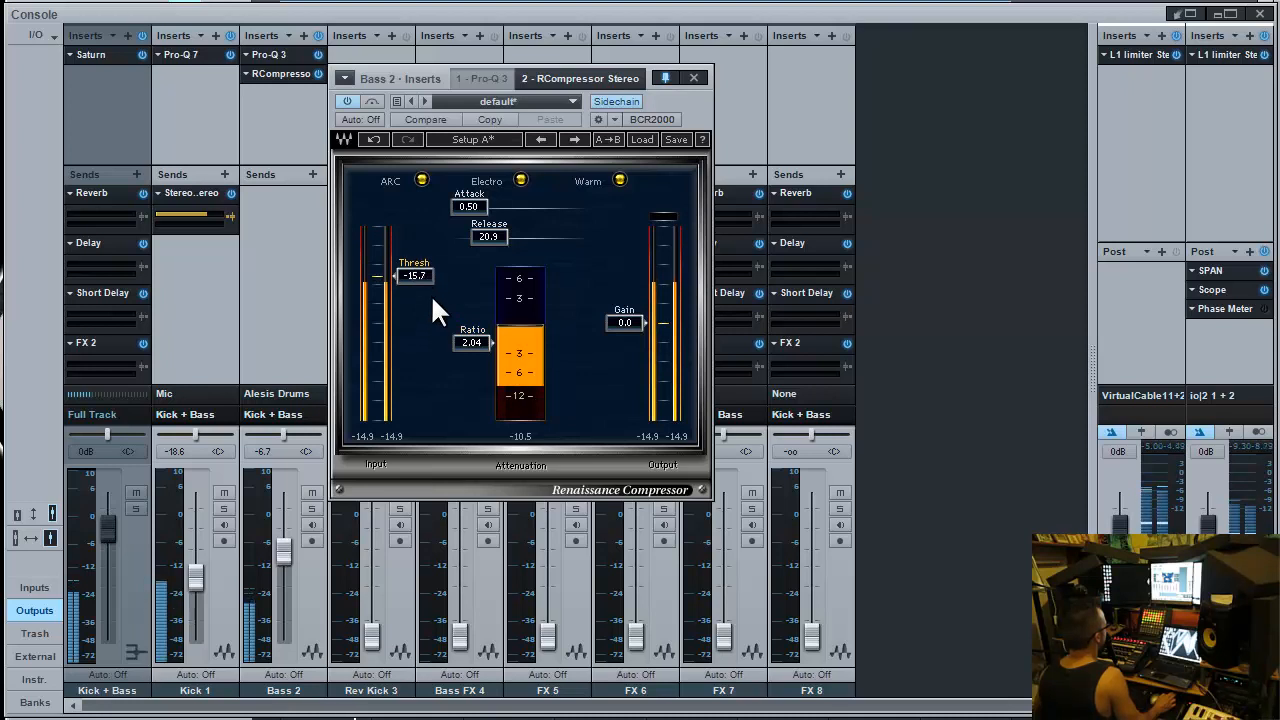
{"action": "mouse_move", "coordinate": [432, 300]}
{"action": "left_mouse_down"}
{"action": "mouse_move", "coordinate": [439, 417]}
{"action": "mouse_move", "coordinate": [430, 157]}
{"action": "left_mouse_up"}
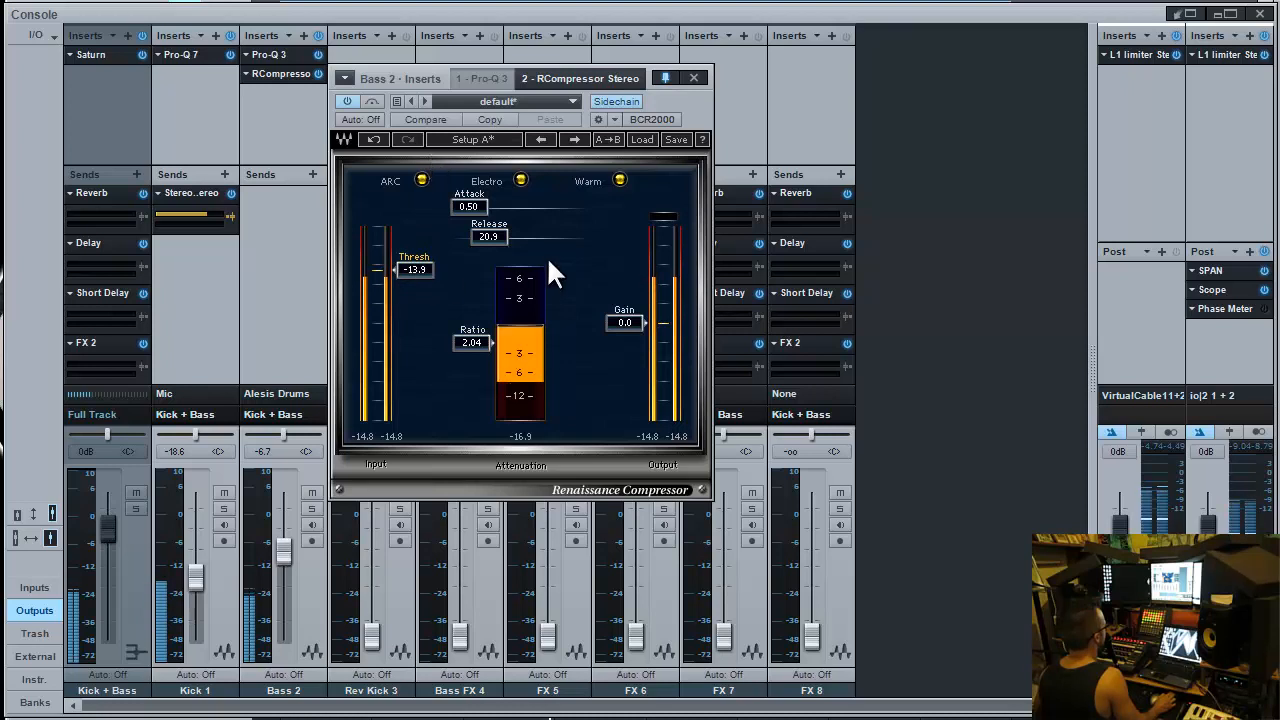
- Fine-tune the compressor's release to about 24.8 while listening, keeping the attack at 0.50
{"action": "left_click_drag", "start_coordinate": [479, 243], "coordinate": [492, 241]}
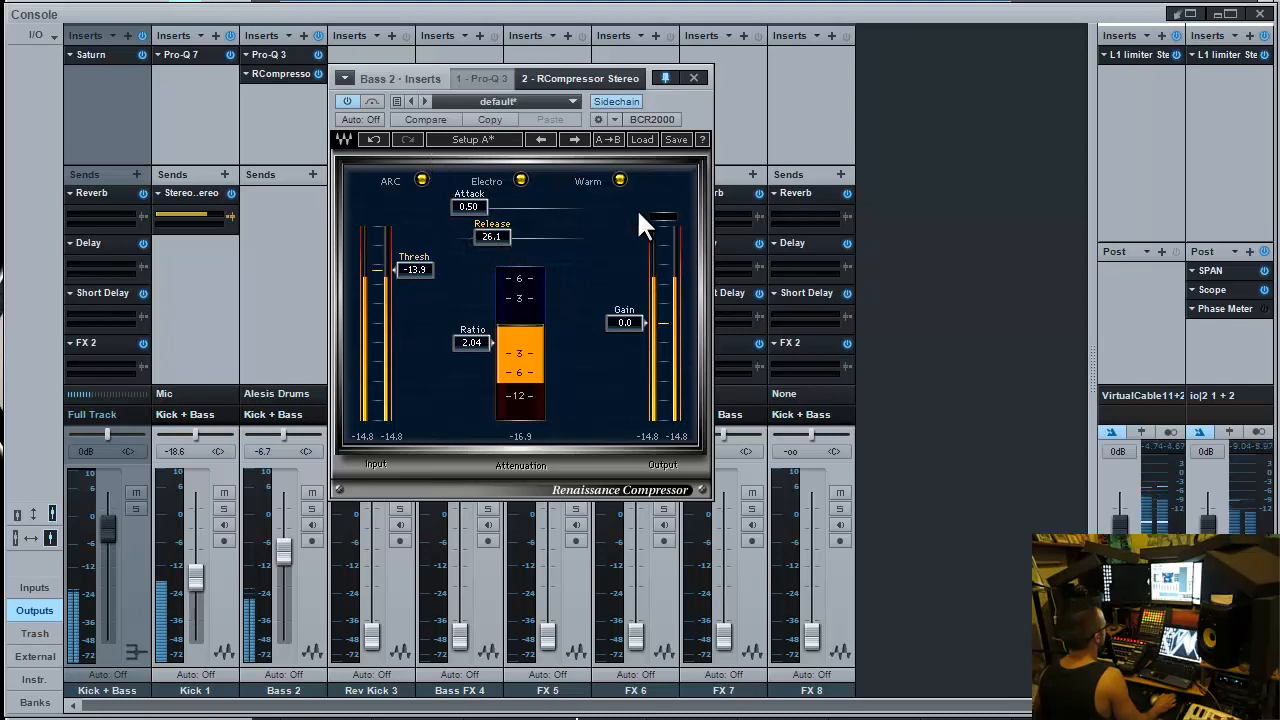
{"action": "left_click_drag", "start_coordinate": [638, 212], "coordinate": [482, 212]}
{"action": "left_click_drag", "start_coordinate": [452, 210], "coordinate": [159, 226]}
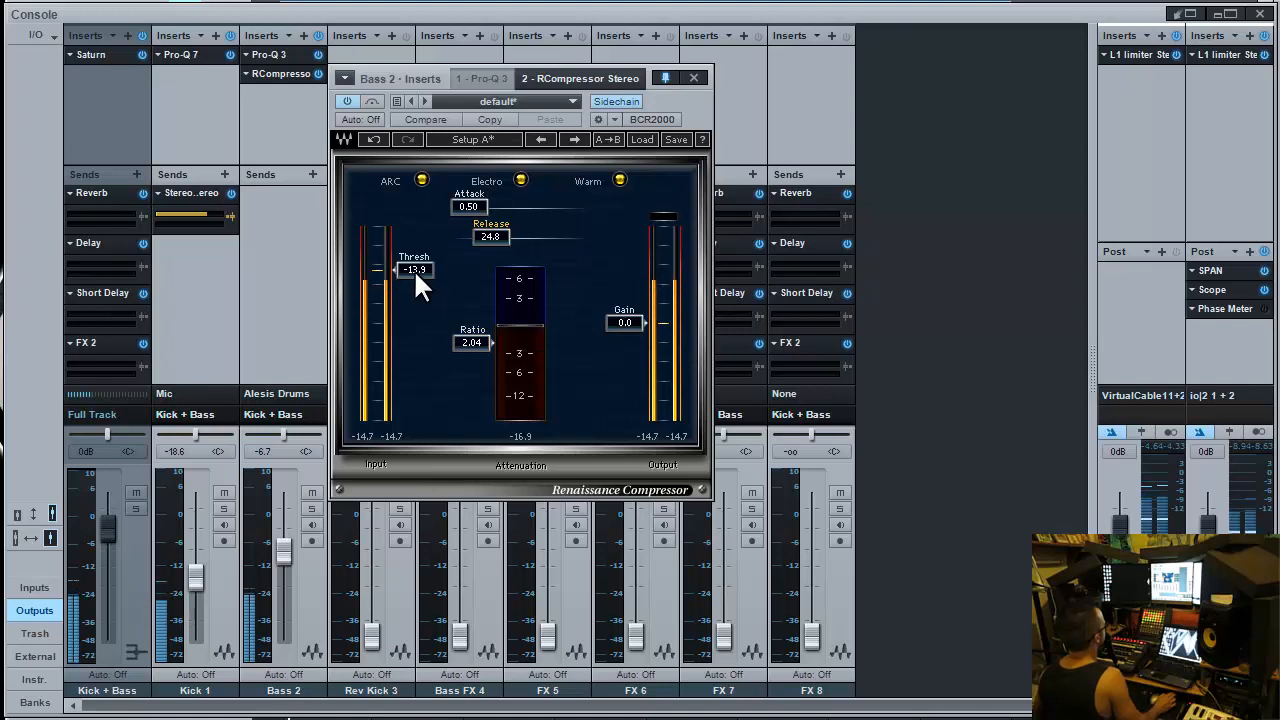
- Sweep the compressor's threshold down to about -35.3 to hear heavier ducking, then raise it to about -9.5
{"action": "left_click_drag", "start_coordinate": [416, 275], "coordinate": [412, 290]}
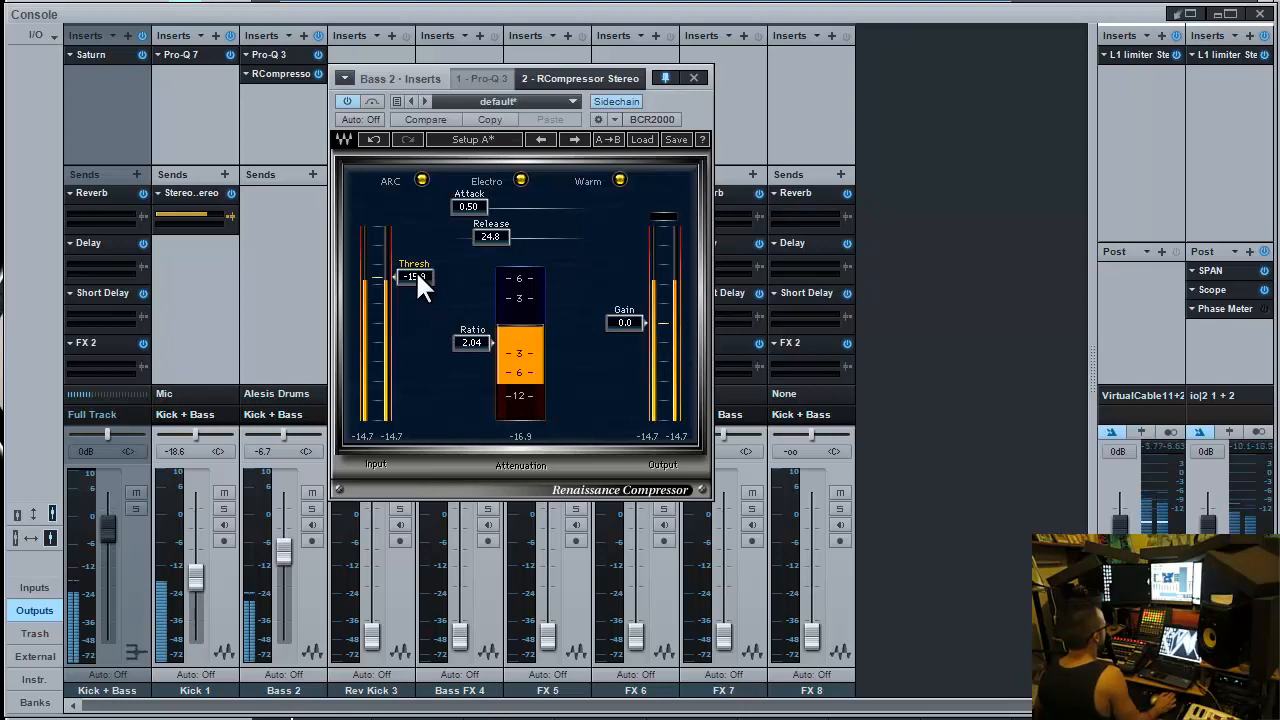
{"action": "left_click_drag", "start_coordinate": [416, 273], "coordinate": [423, 339]}
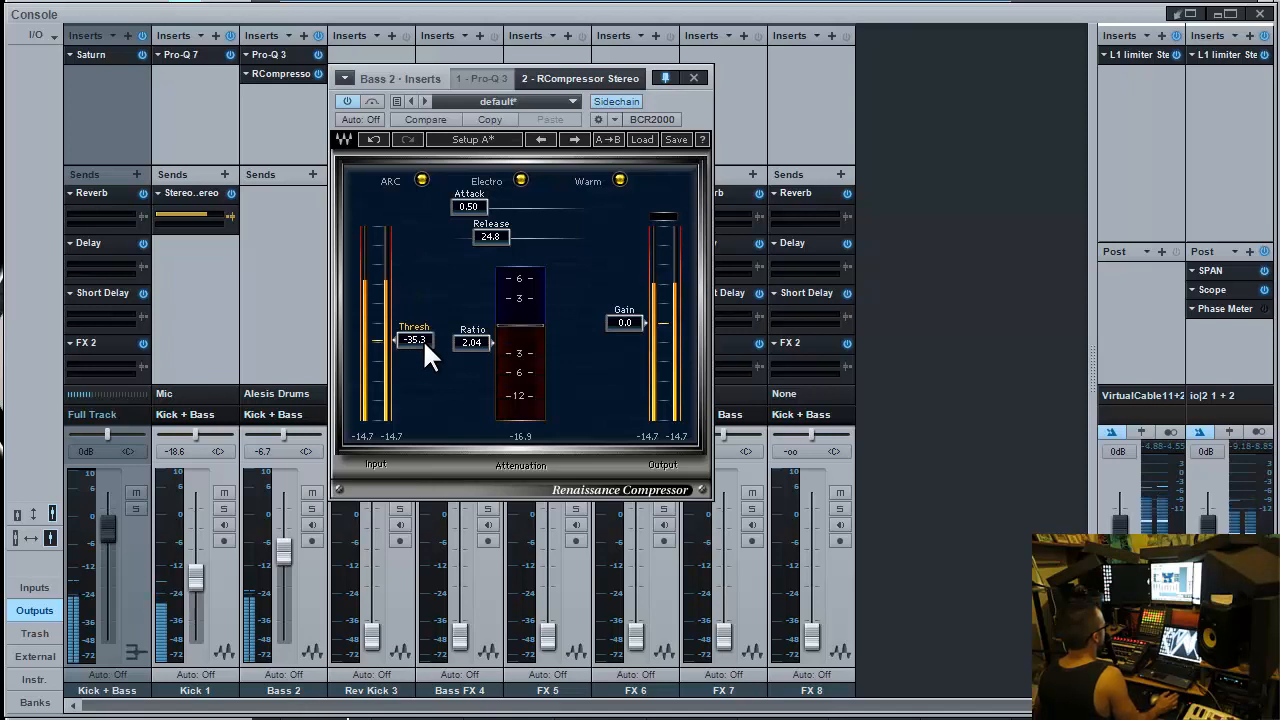
{"action": "left_click_drag", "start_coordinate": [423, 339], "coordinate": [407, 259]}
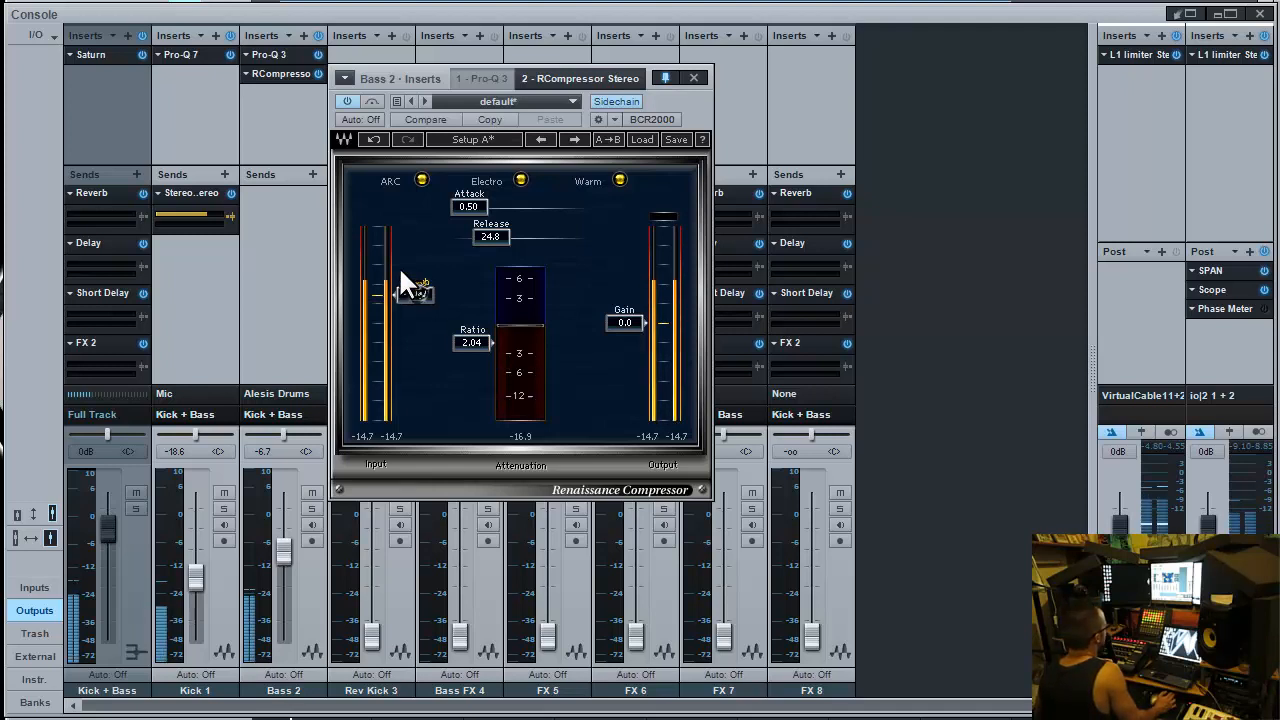
{"action": "left_click_drag", "start_coordinate": [401, 272], "coordinate": [401, 197]}
- Compare the sidechained bass with the bypassed signal several times, leaving the compressor active
{"action": "left_click", "coordinate": [371, 101]}
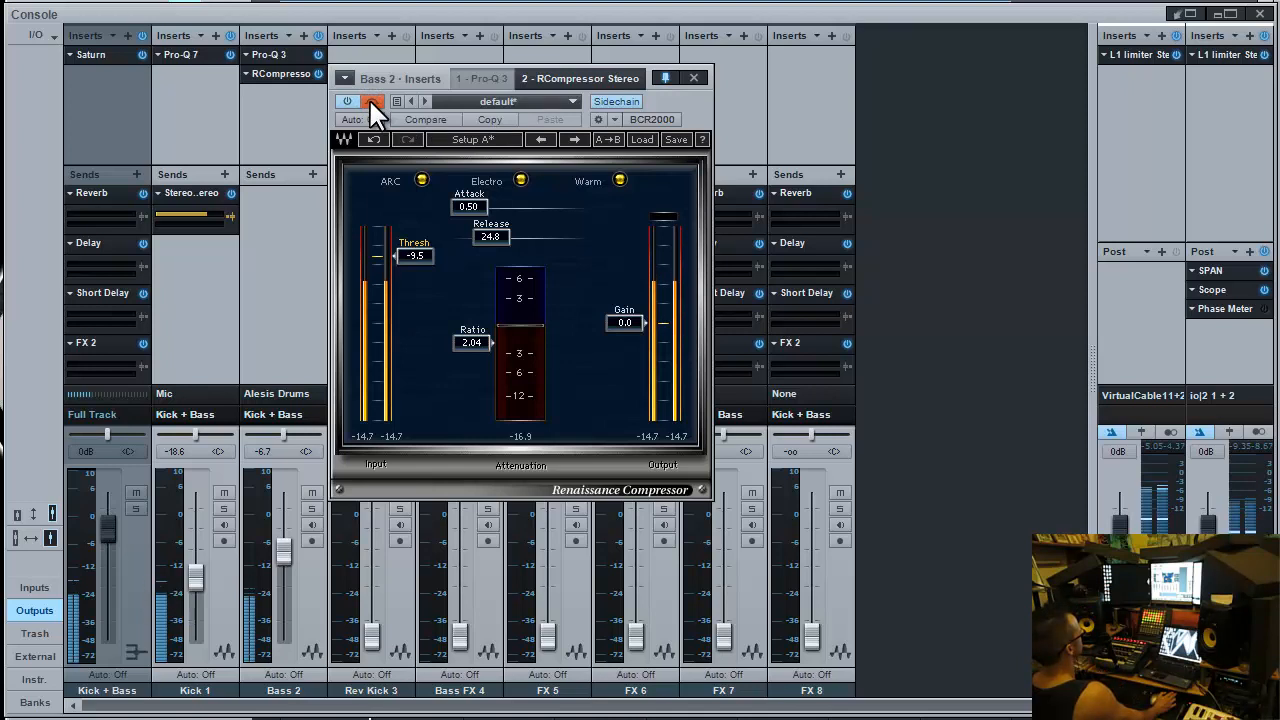
{"action": "left_click", "coordinate": [371, 101]}
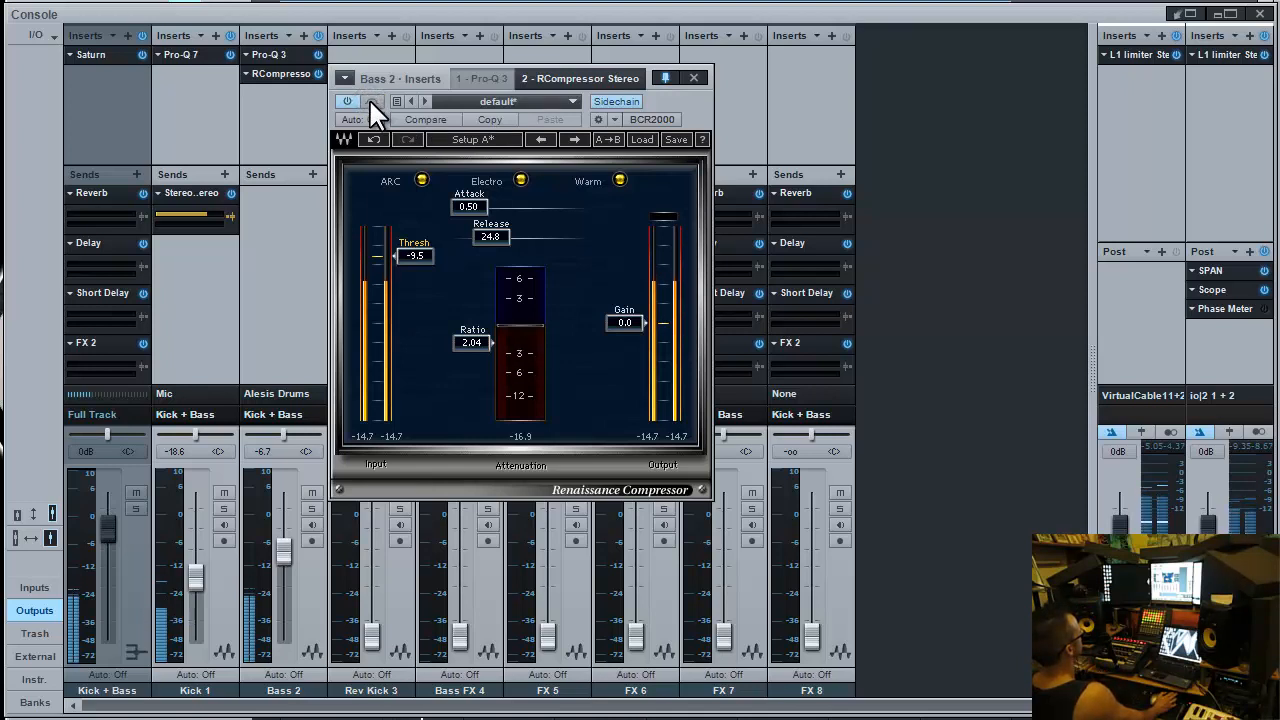
{"action": "left_click", "coordinate": [371, 101]}
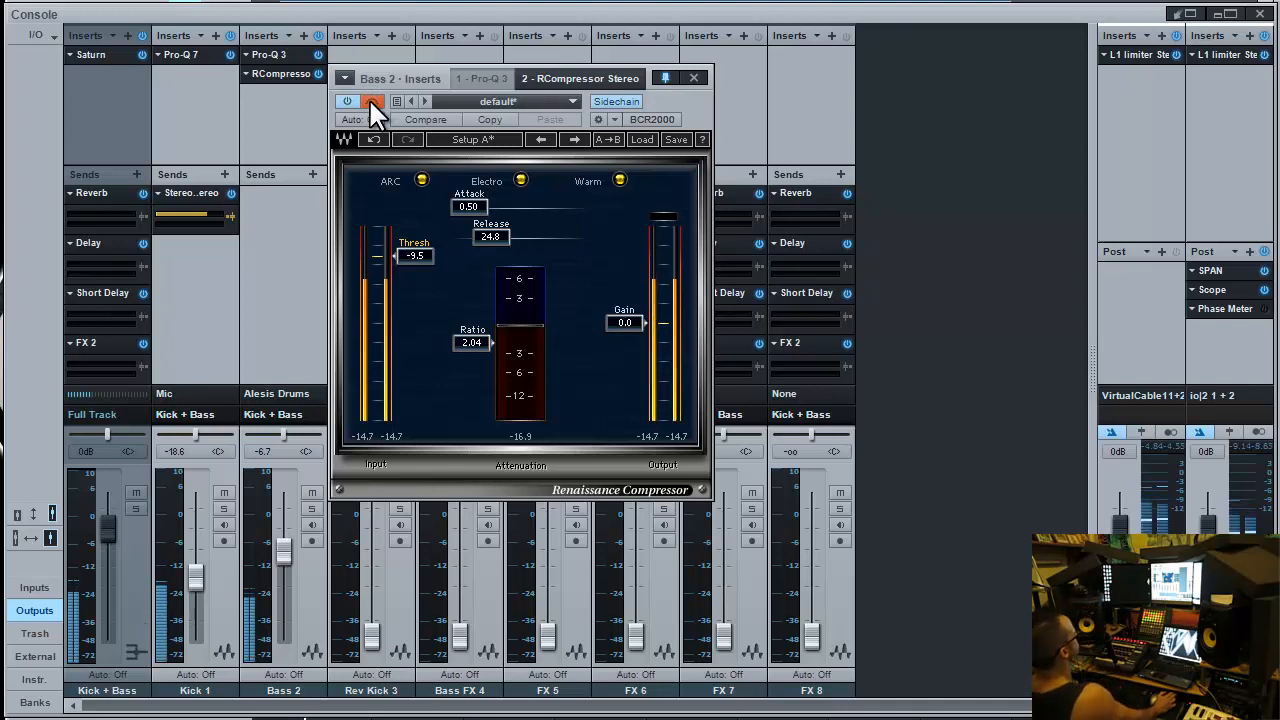
{"action": "left_click", "coordinate": [371, 101]}
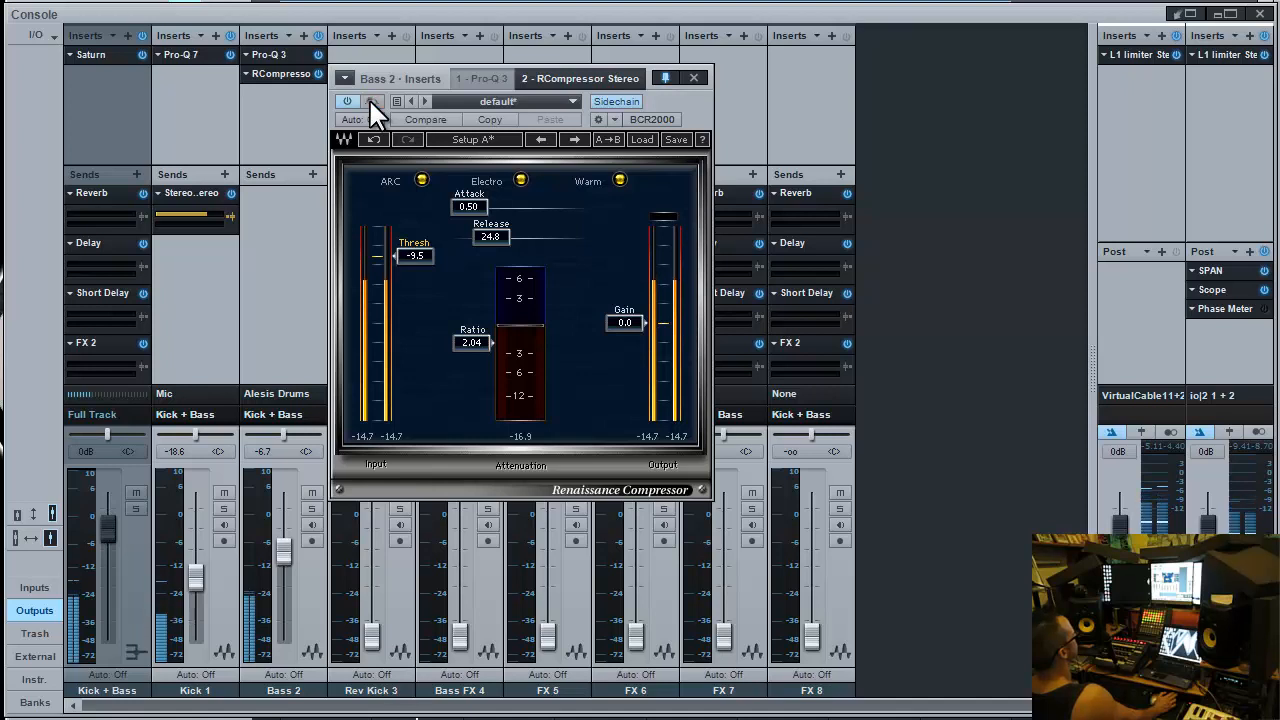
{"action": "left_click", "coordinate": [371, 101]}
- Fine-tune the compressor's threshold to about -11 and close the plug-in window
{"action": "left_click_drag", "start_coordinate": [409, 266], "coordinate": [414, 280]}
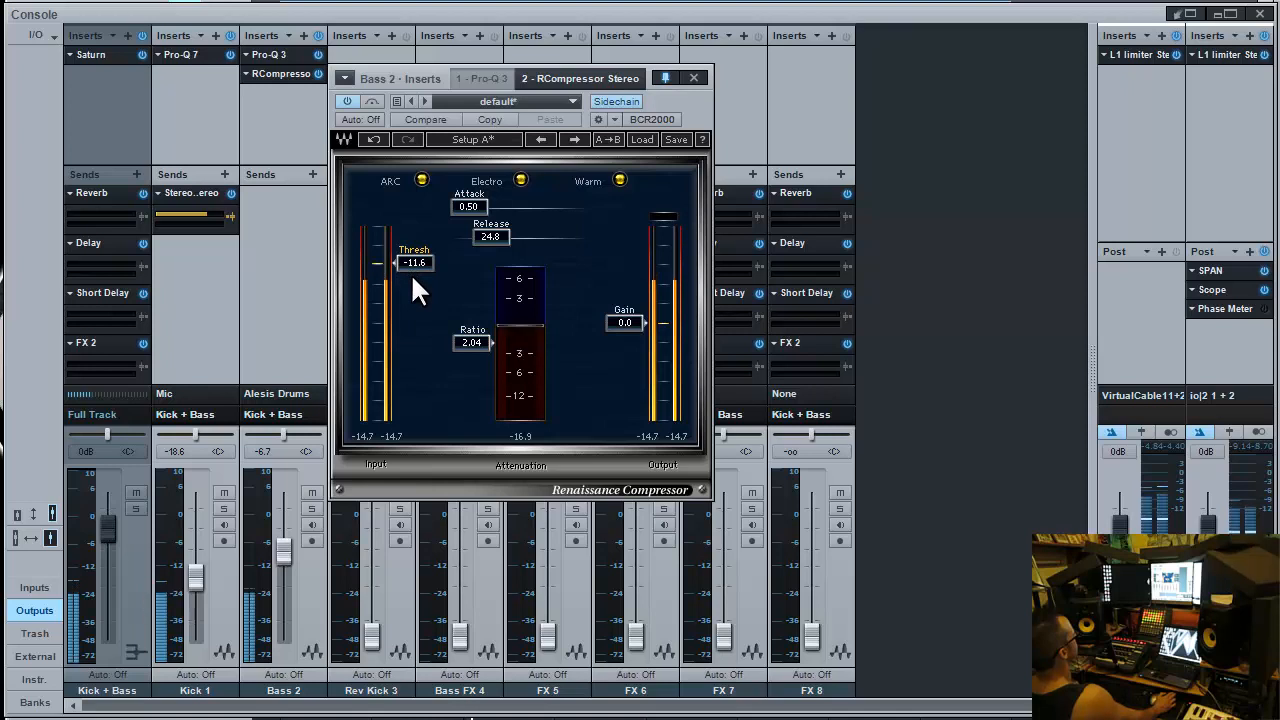
{"action": "left_click_drag", "start_coordinate": [404, 247], "coordinate": [403, 243]}
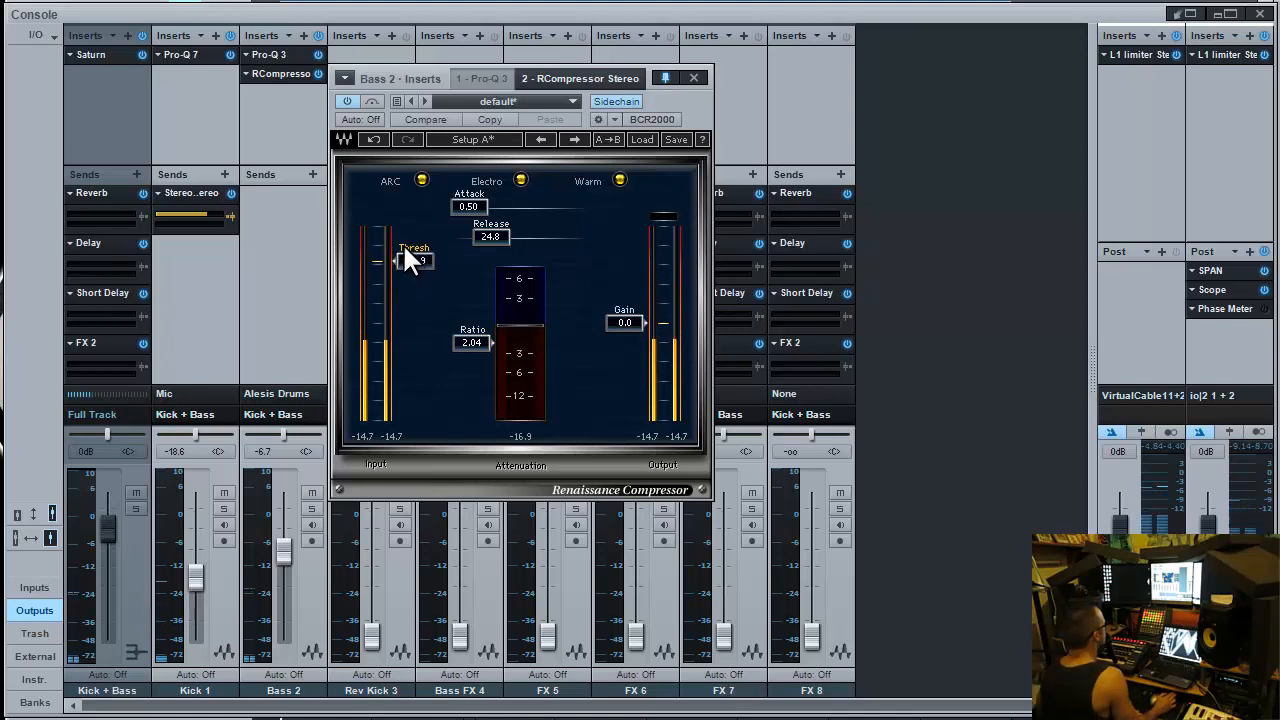
{"action": "left_click", "coordinate": [696, 79]}
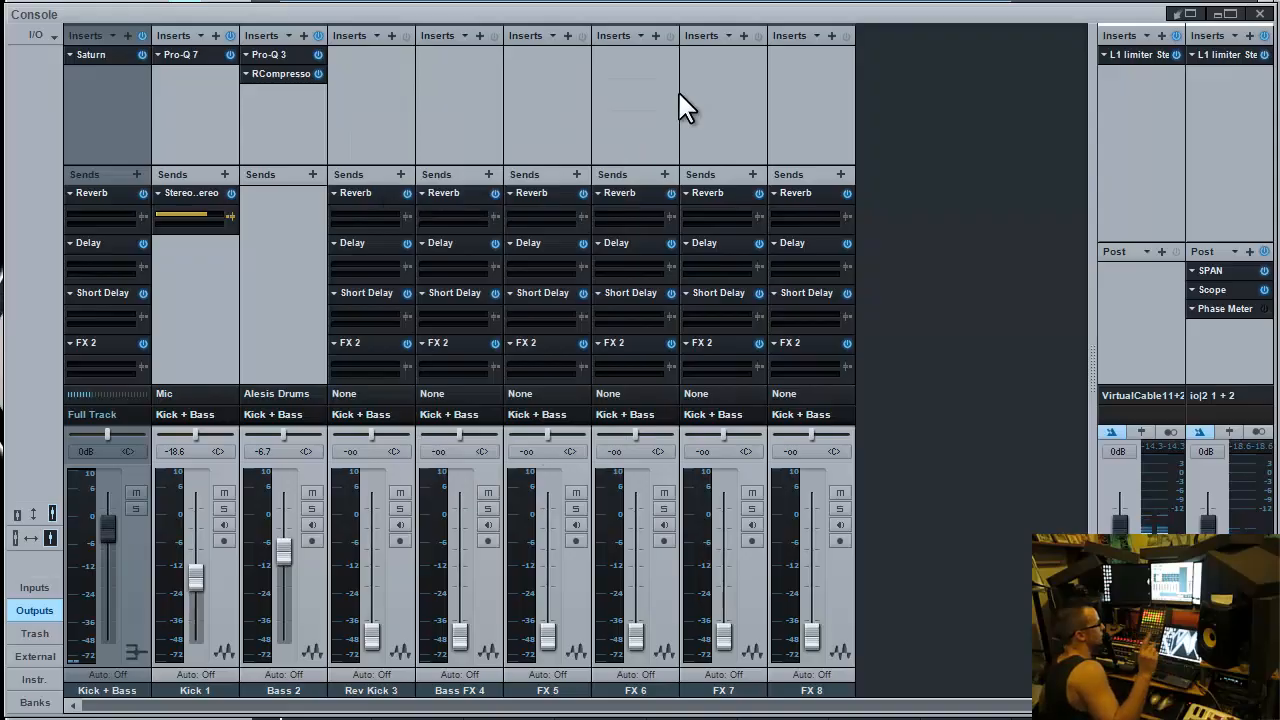